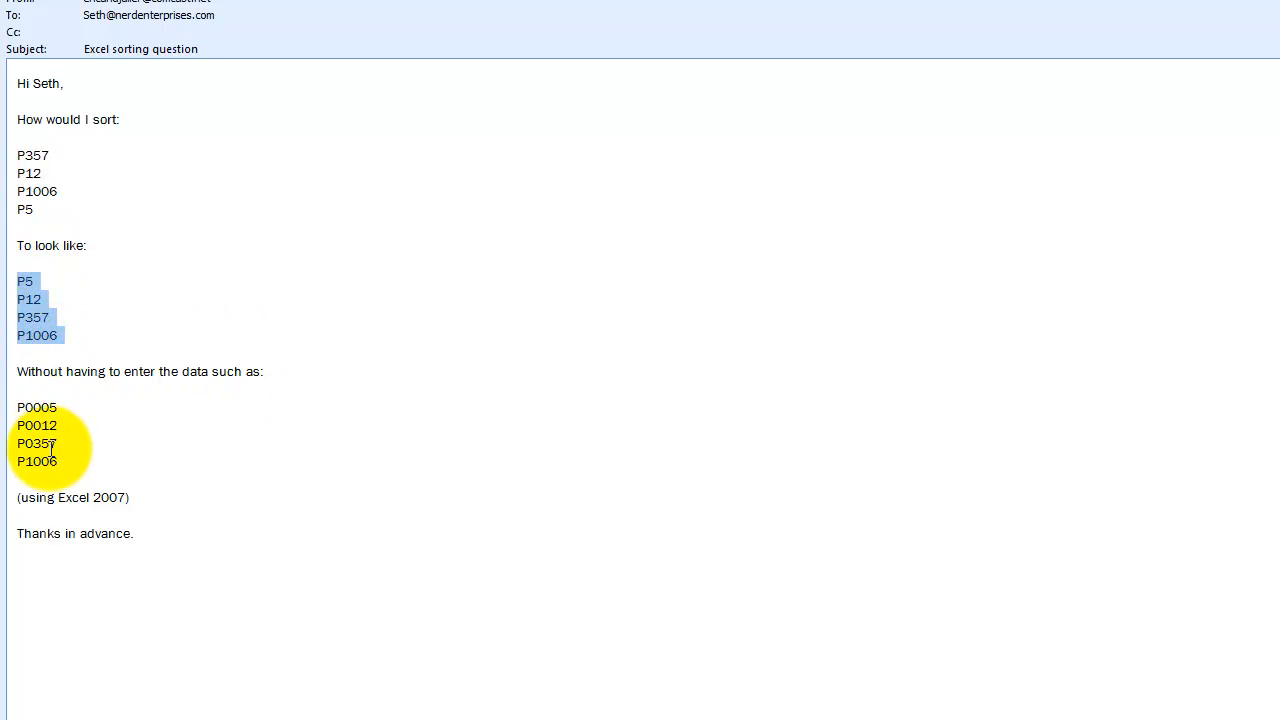
Review the email's unsorted P-codes, the desired sort order, and the zero-padded entries the sender wants to avoid
left_click_drag(63, 463, 14, 401)
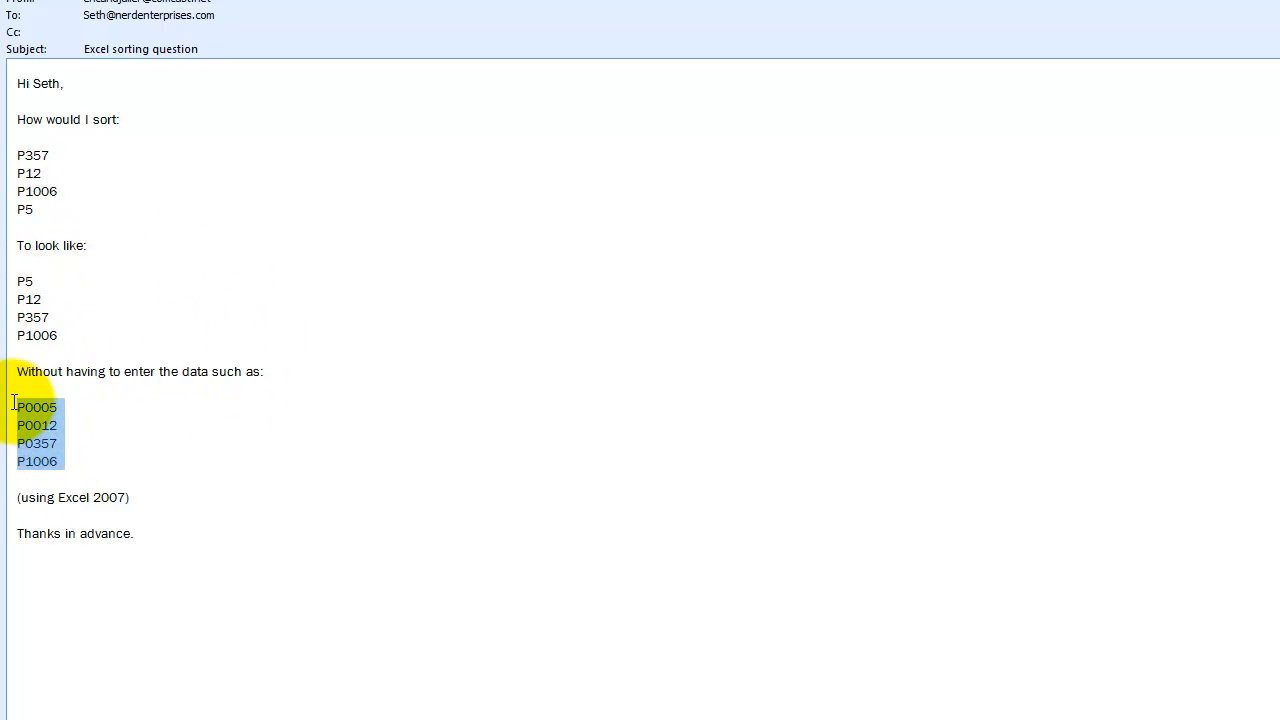
left_click(74, 408)
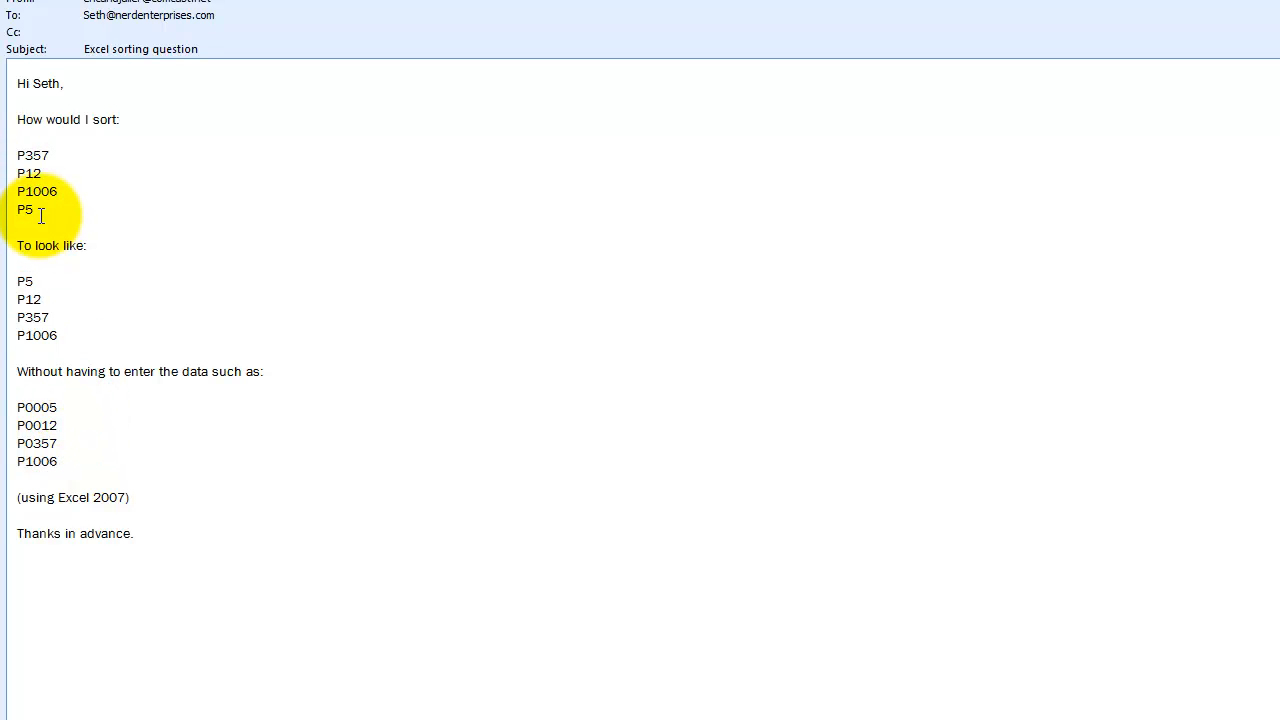
left_click_drag(40, 216, 38, 153)
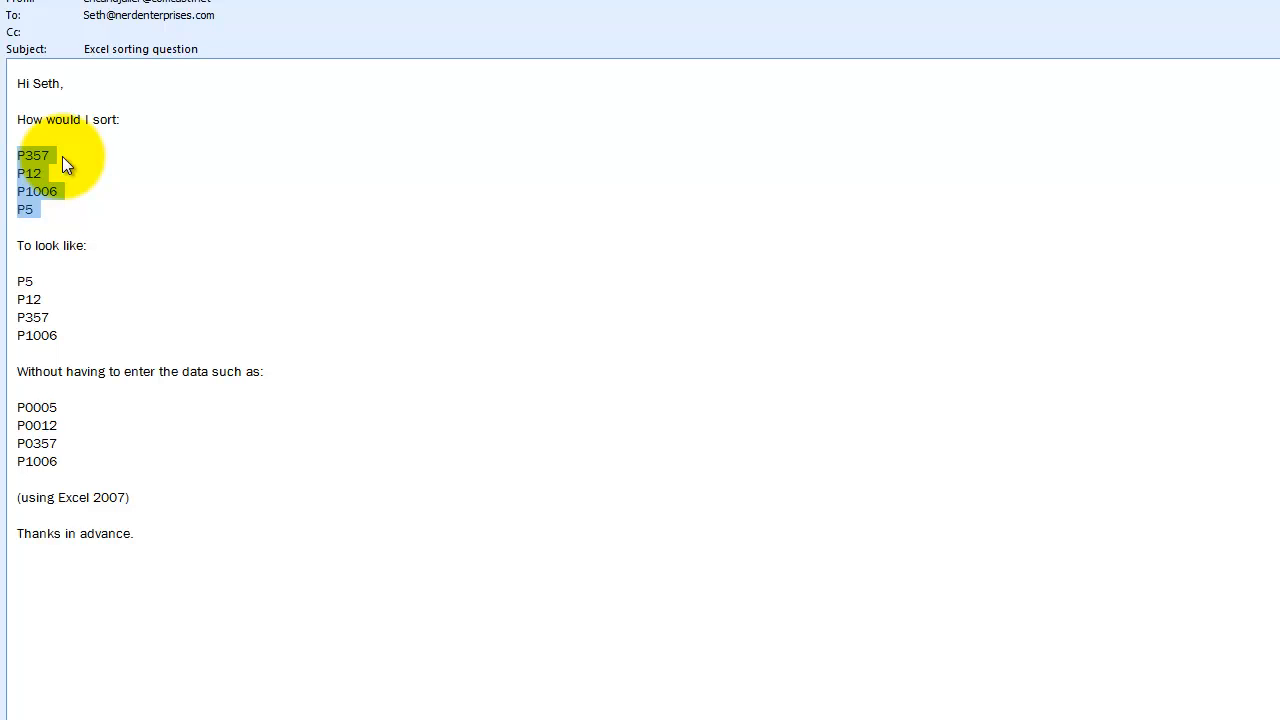
left_click(34, 194)
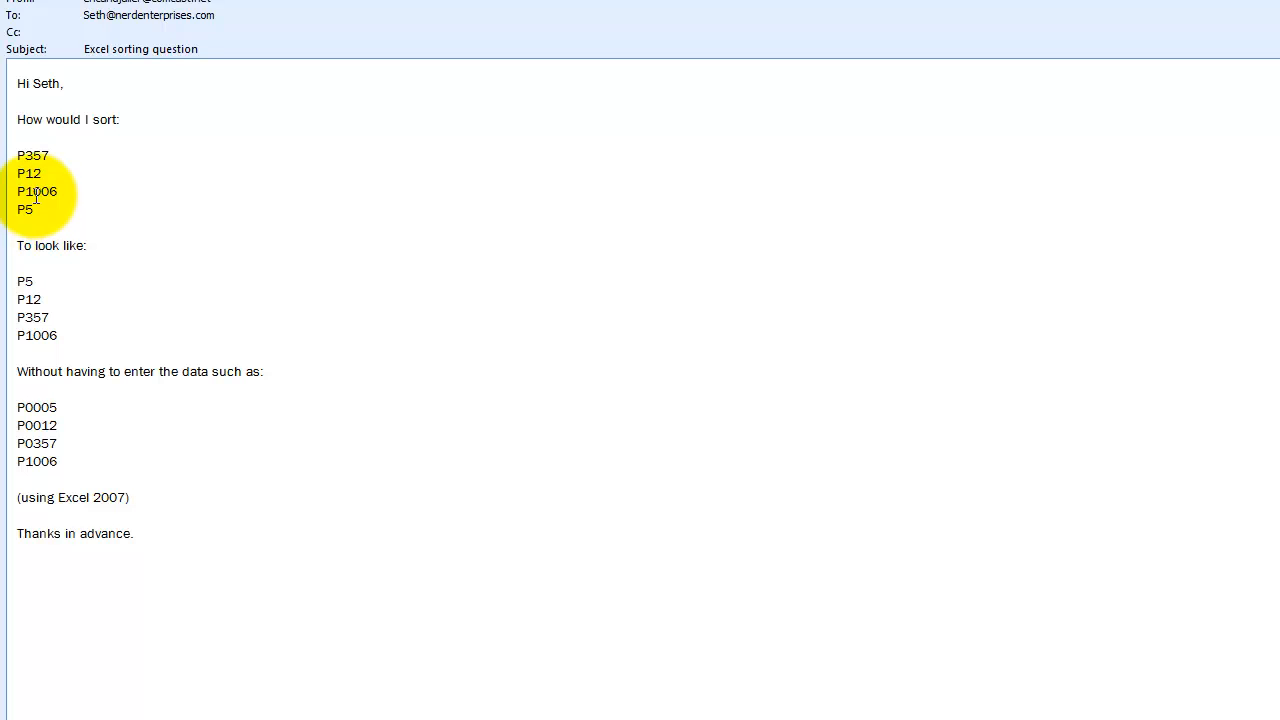
double_click(43, 191)
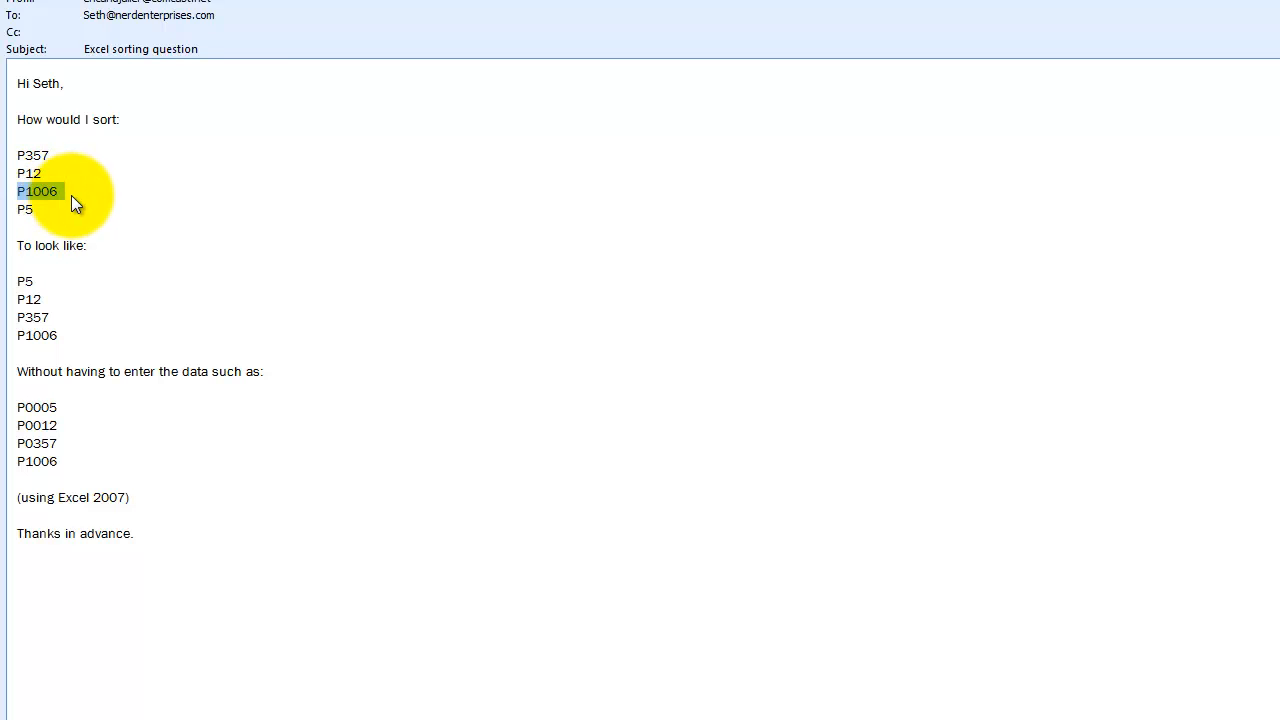
left_click(53, 181)
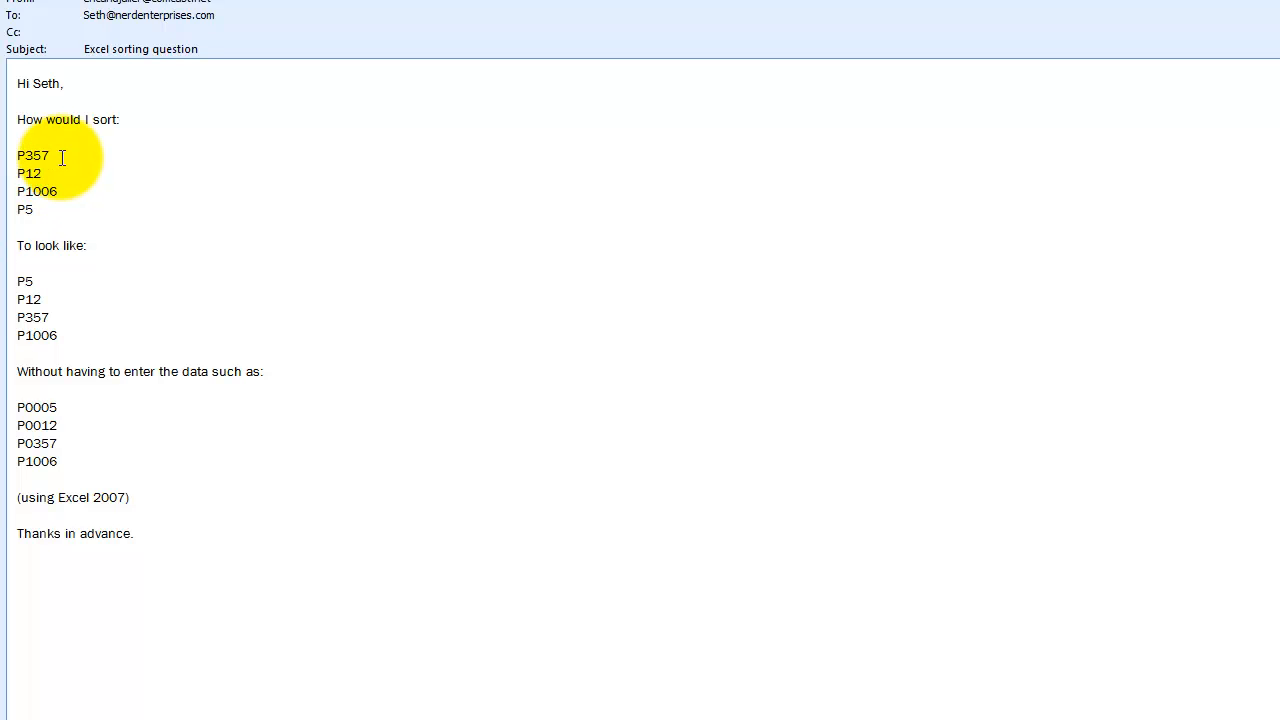
left_click_drag(60, 191, 29, 196)
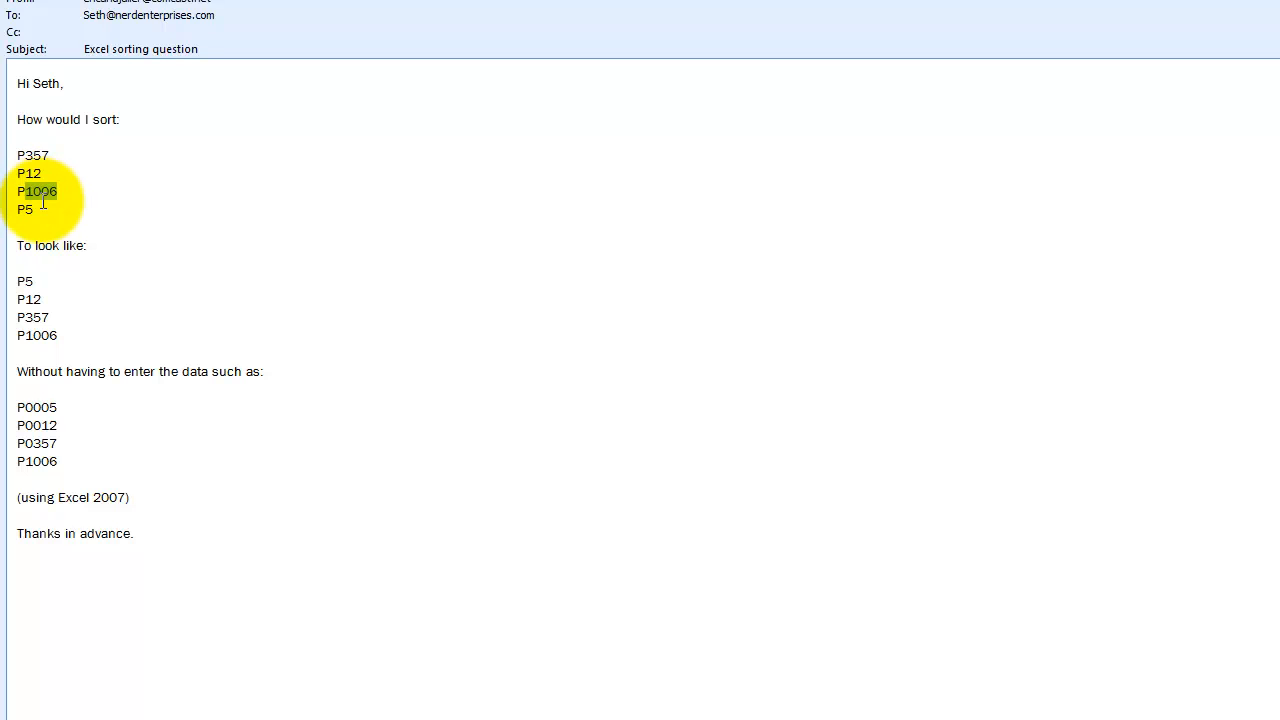
left_click(35, 195)
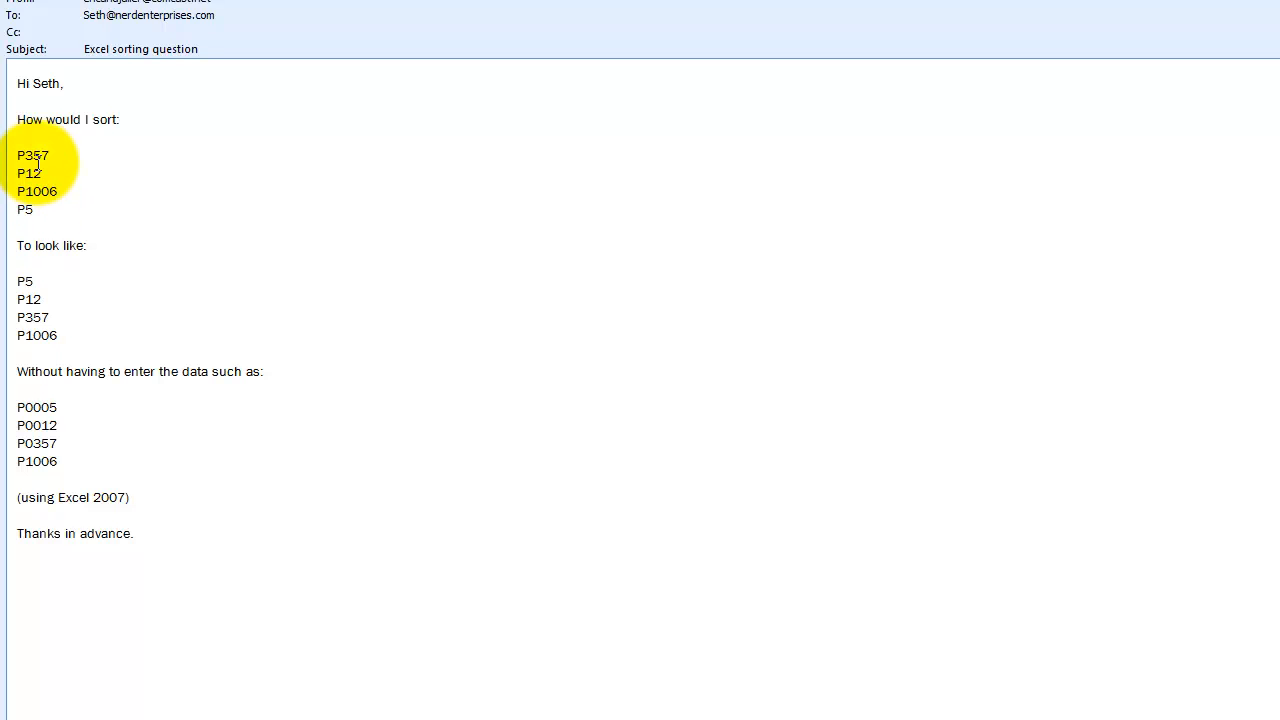
left_click_drag(32, 156, 24, 156)
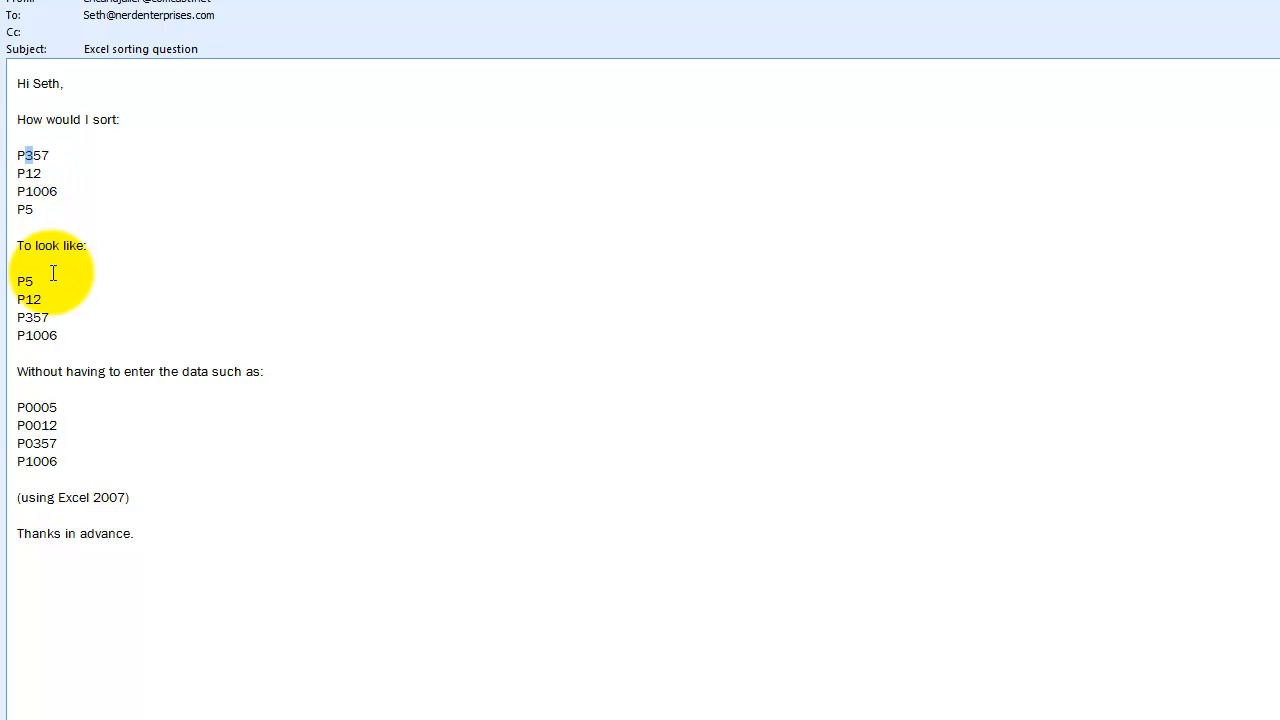
left_click_drag(57, 191, 50, 191)
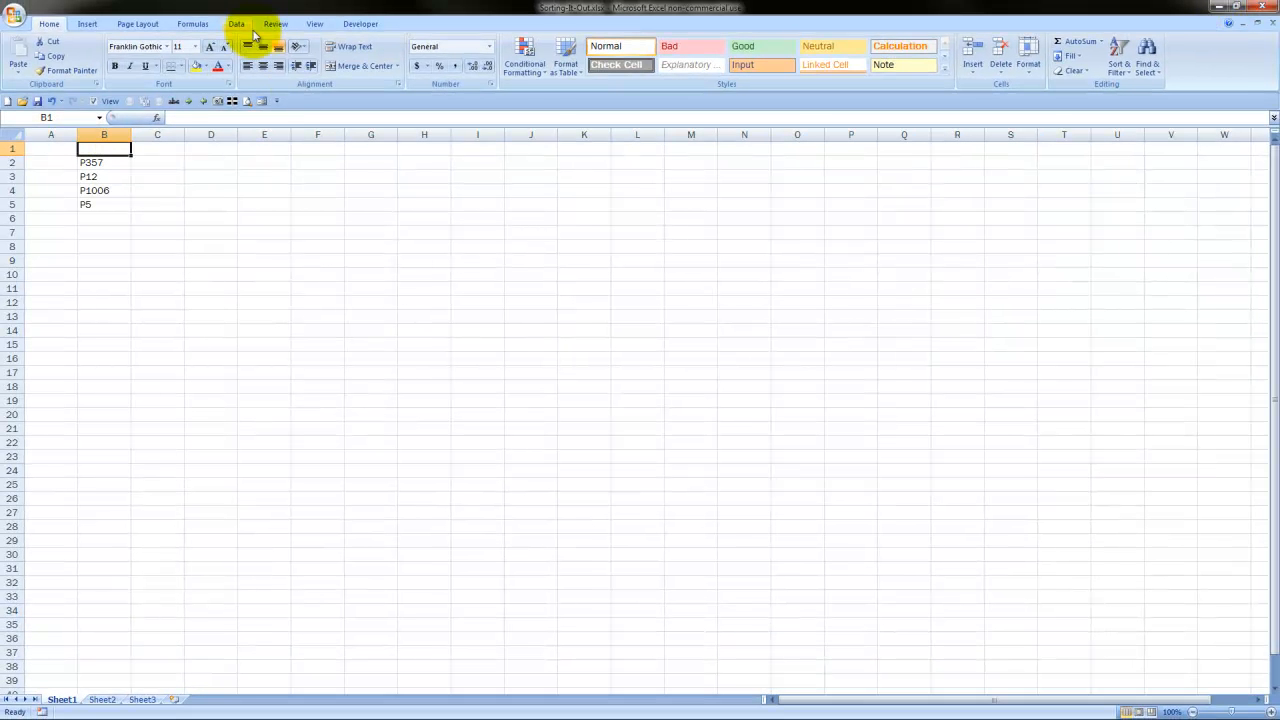
Add a bold header "Item" in cell B1 above the list of codes
type("Item")
key("Return")
key("Up")
key("ctrl+b")
key("ctrl+shift+Down")
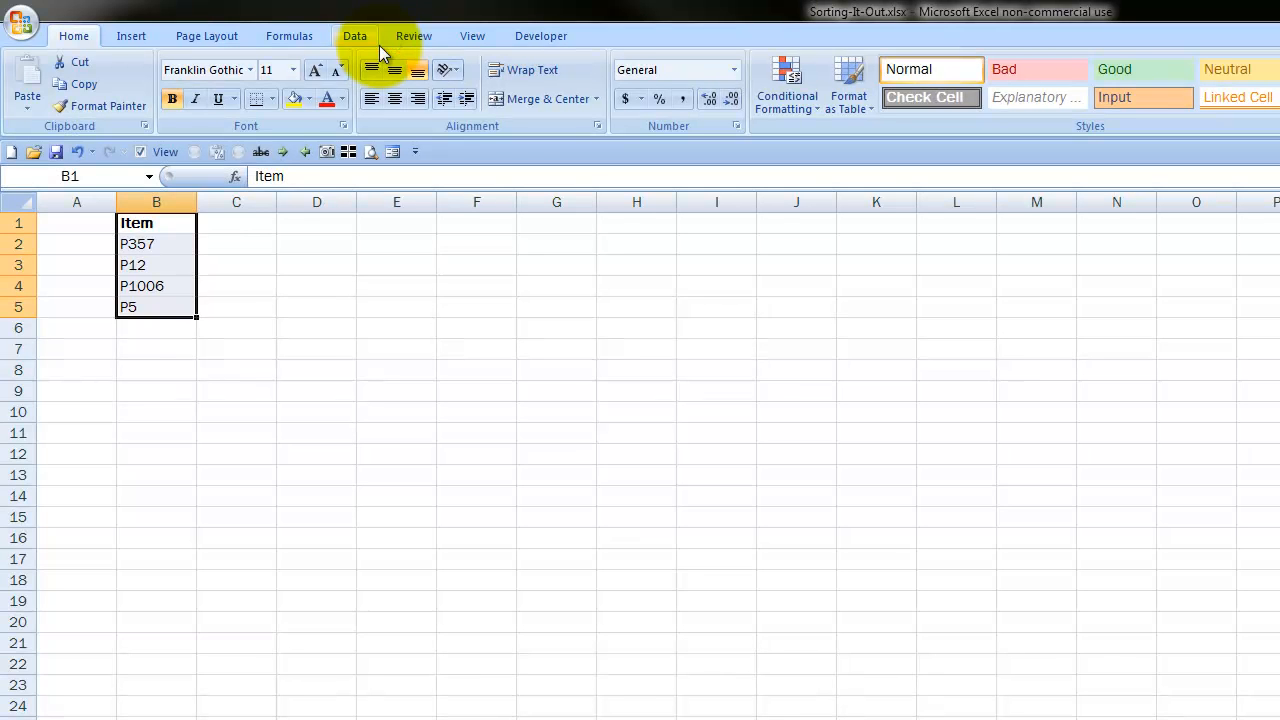
left_click(187, 223)
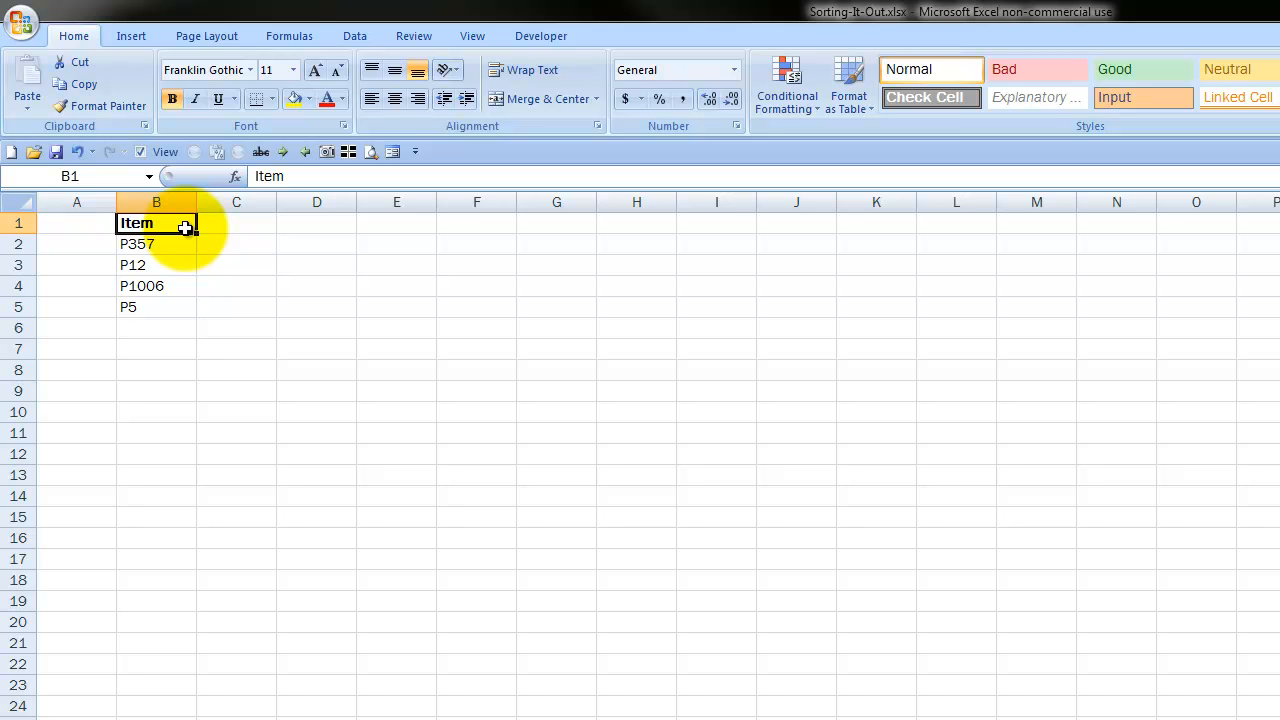
key("ctrl+shift+Down")
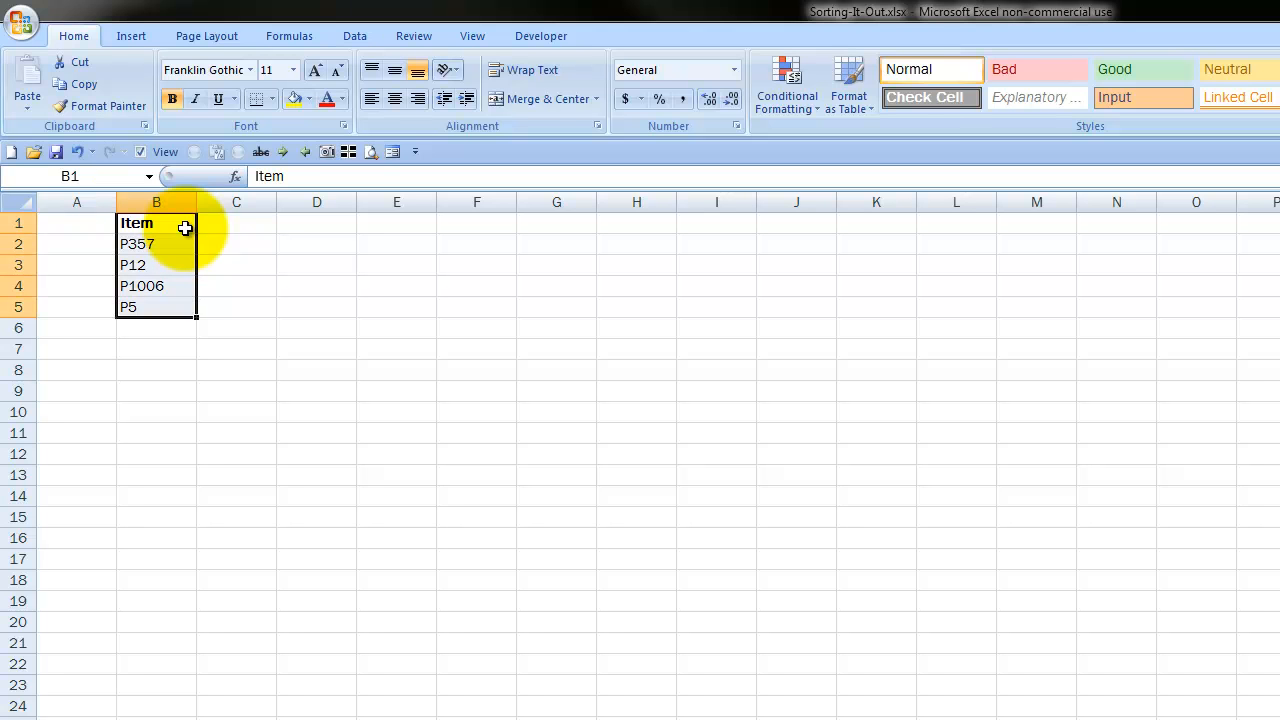
key("alt+d")
key("s")
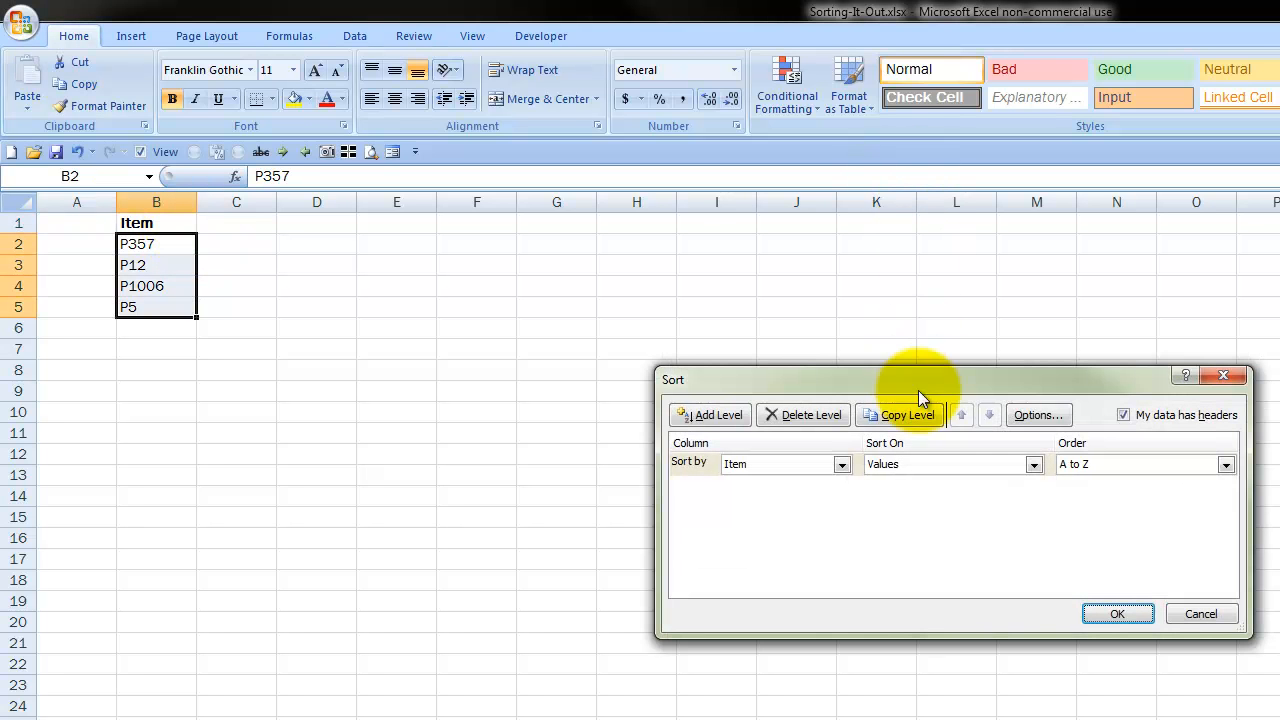
left_click(1201, 613)
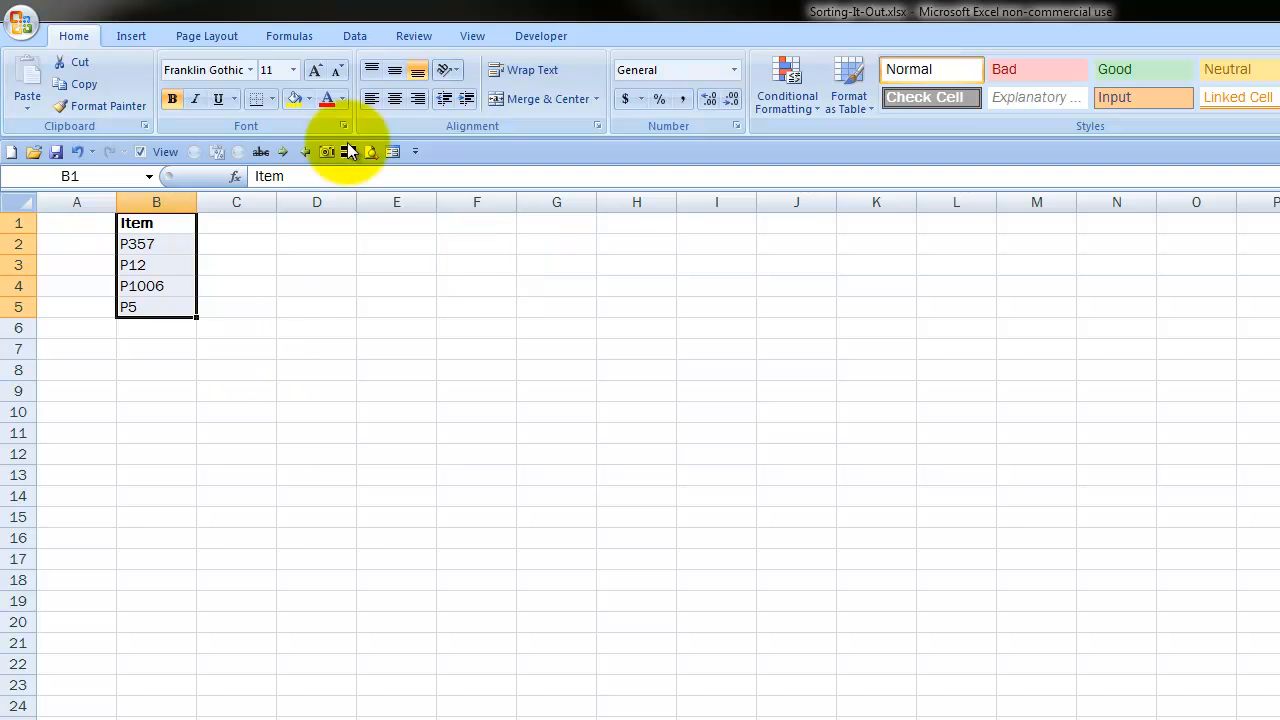
Sort the Item list in column B from A to Z and check the order of the codes in B2:B5
left_click(340, 37)
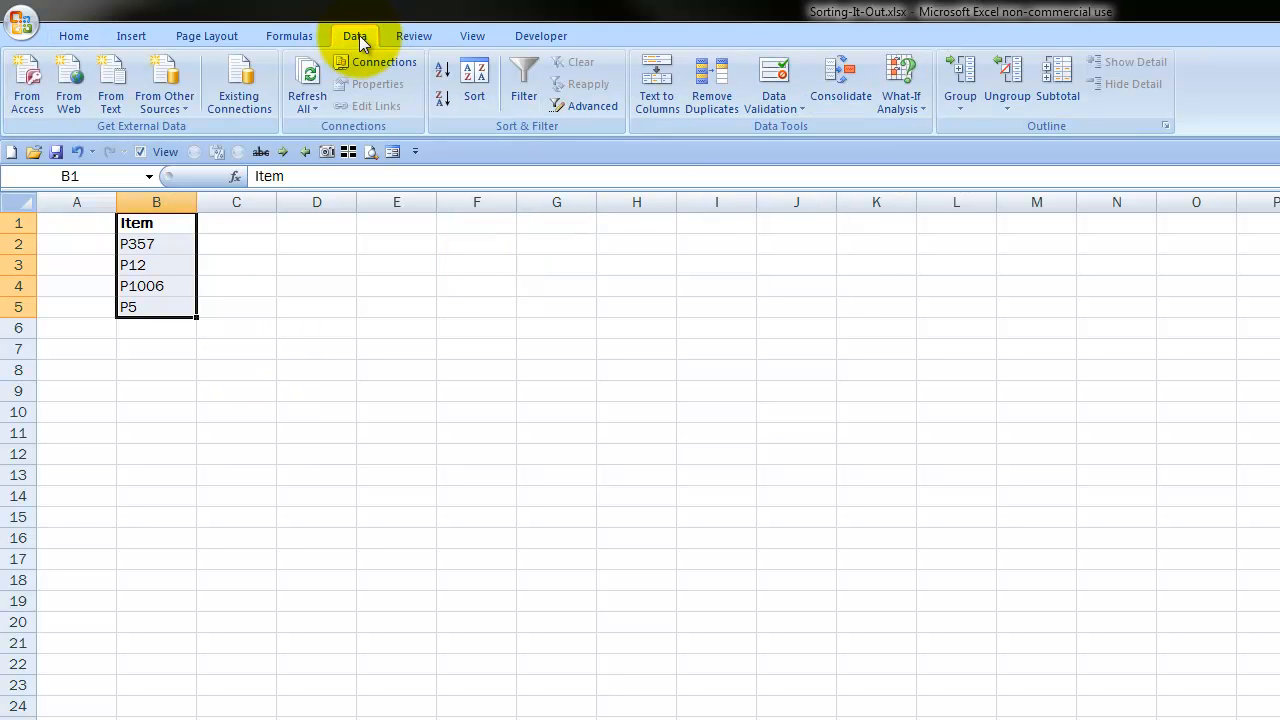
left_click(445, 76)
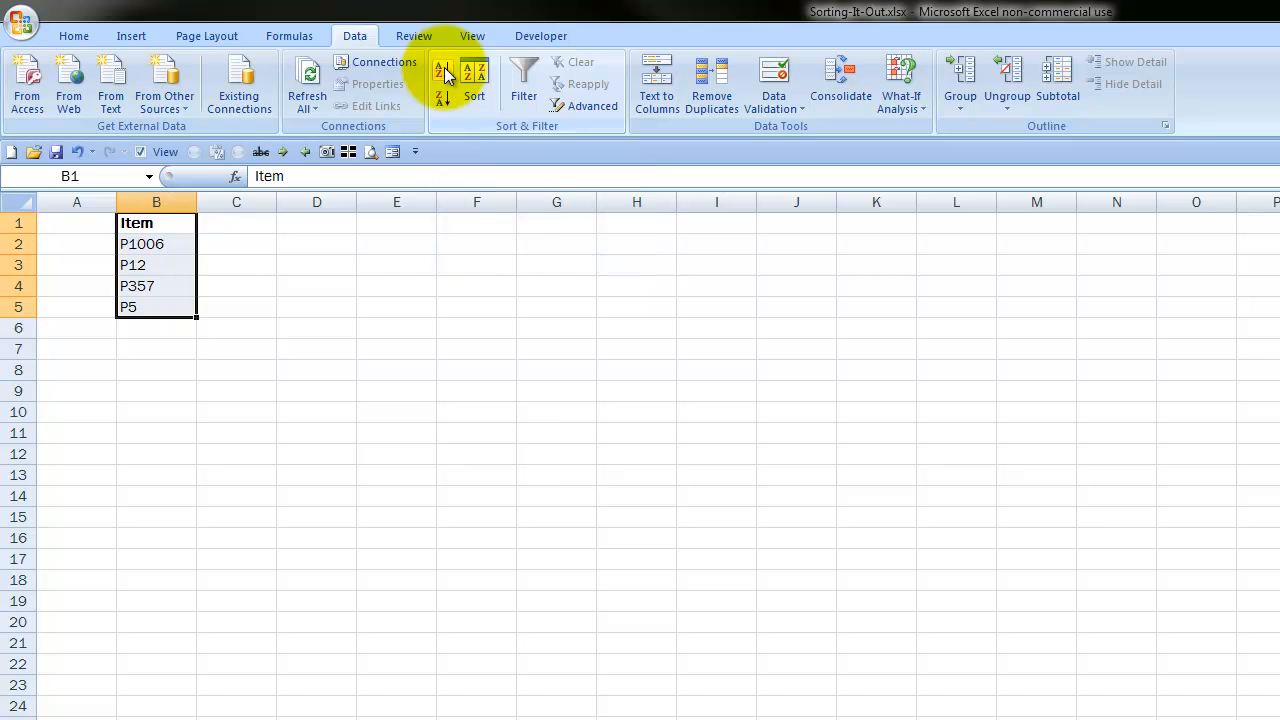
left_click(163, 242)
left_click(171, 268)
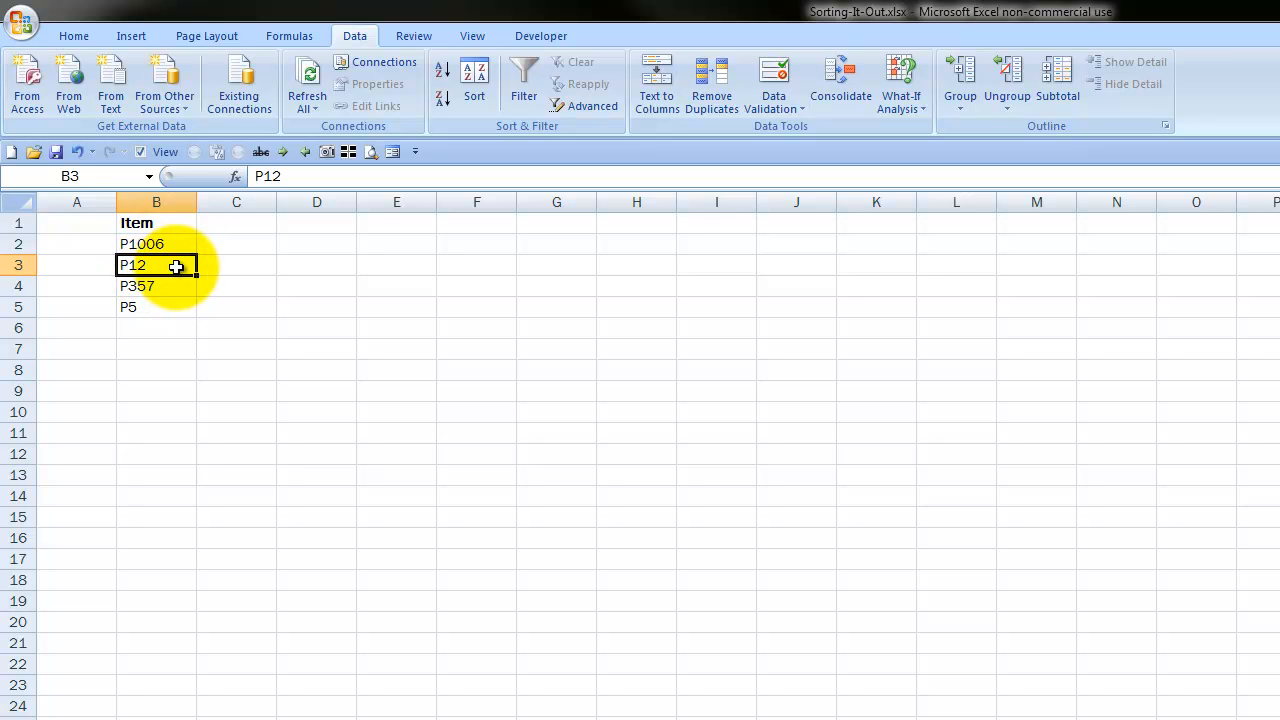
left_click(150, 287)
left_click(155, 308)
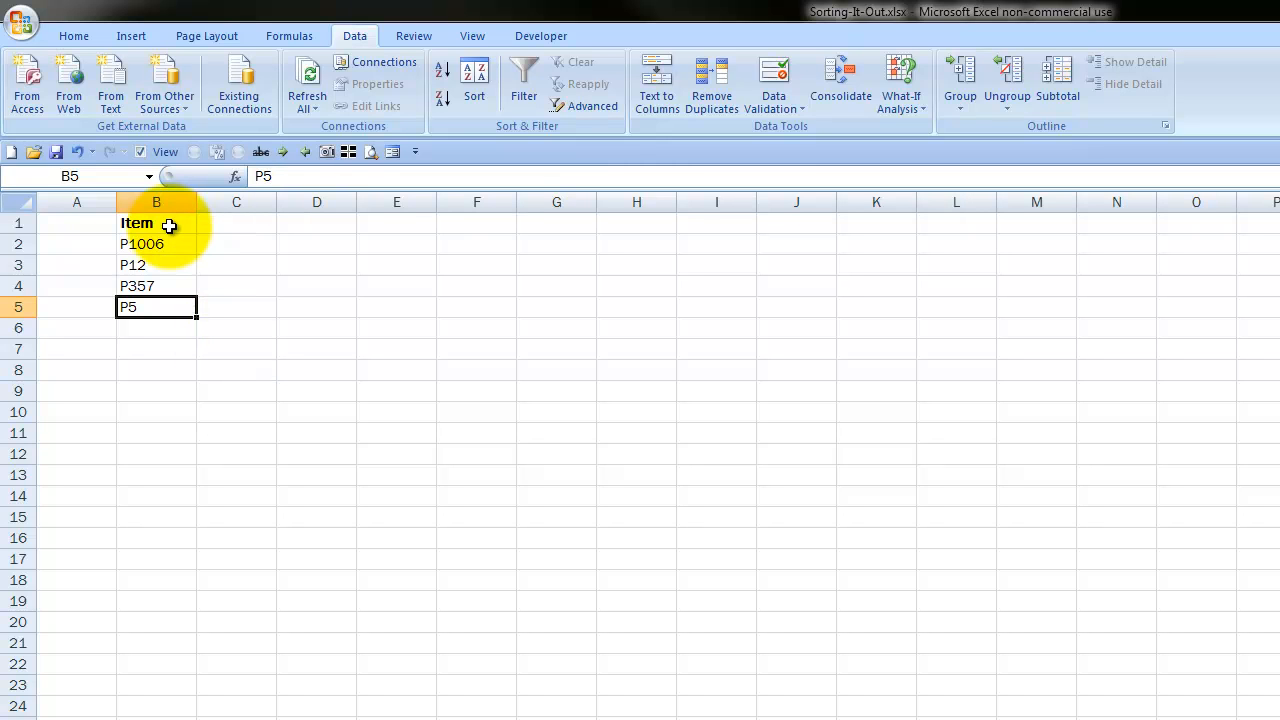
left_click_drag(166, 240, 166, 311)
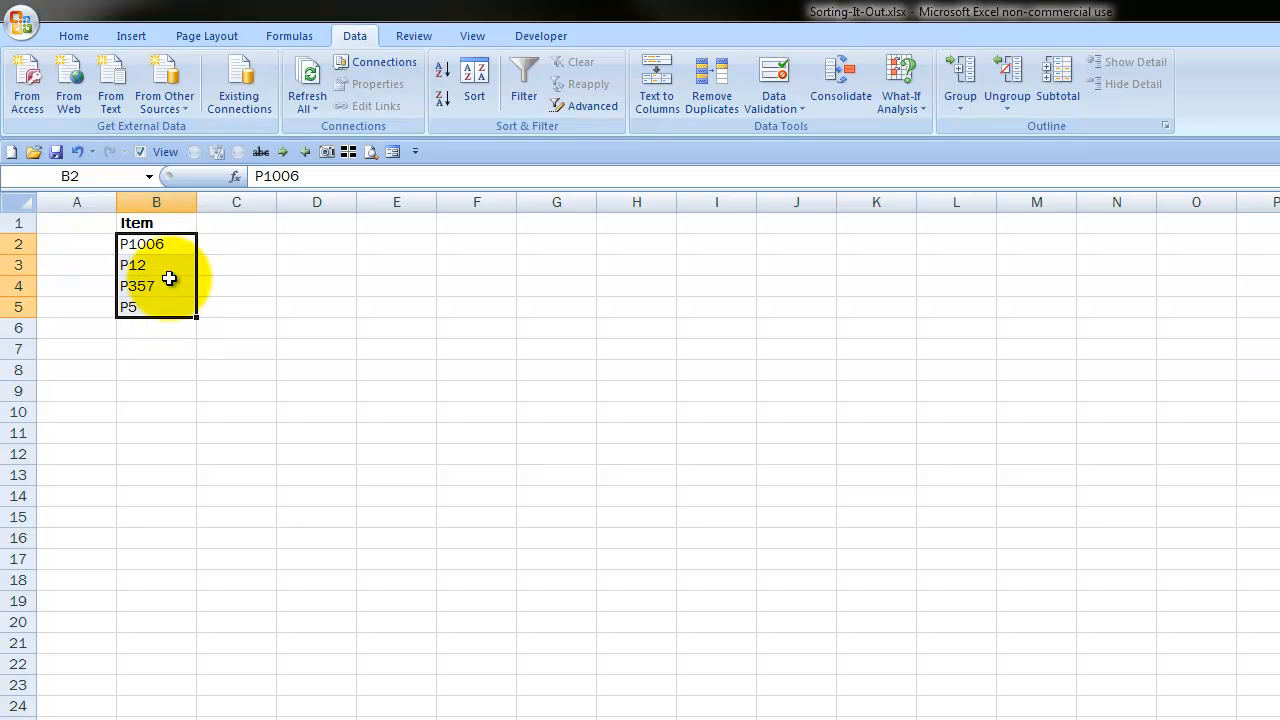
left_click_drag(160, 224, 170, 315)
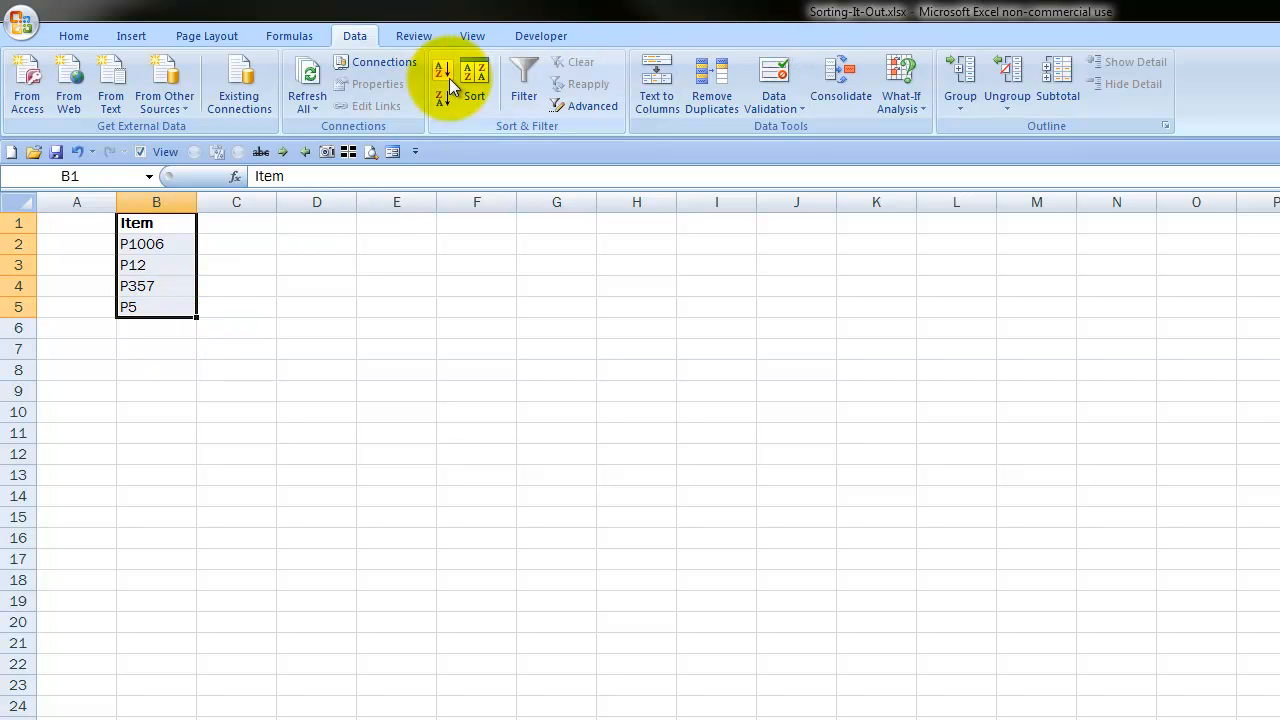
left_click(488, 71)
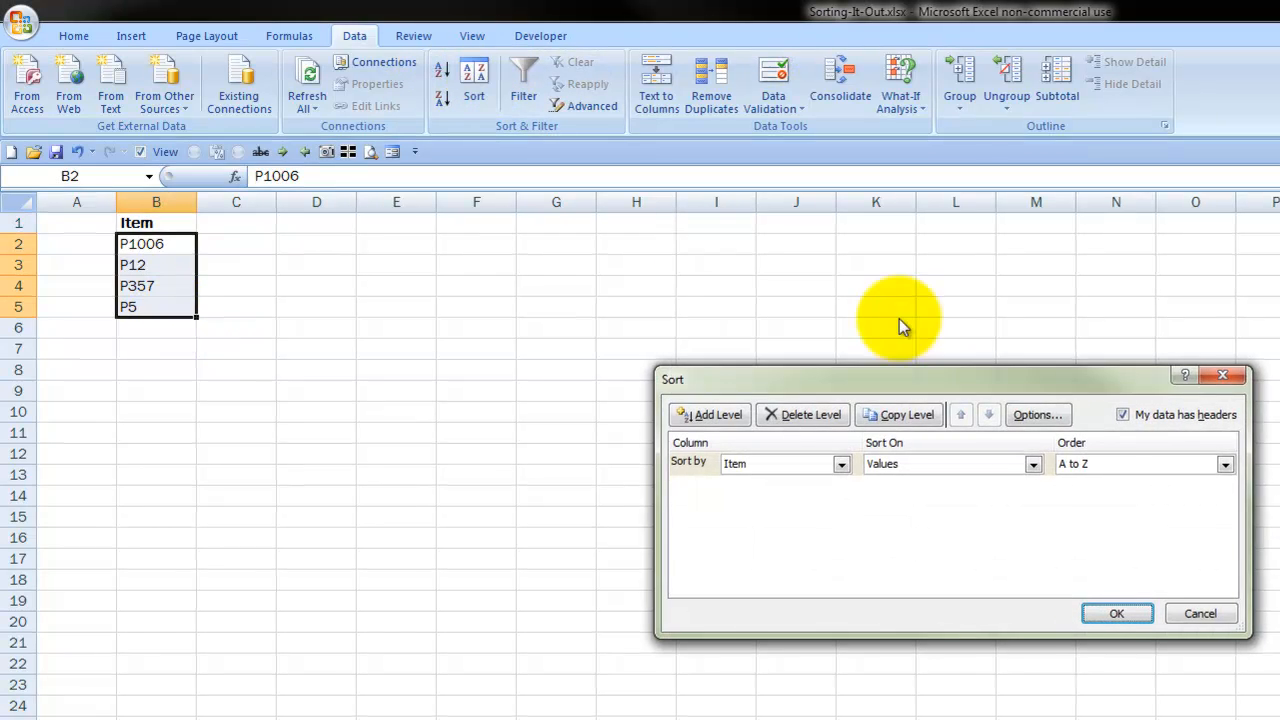
left_click(1180, 607)
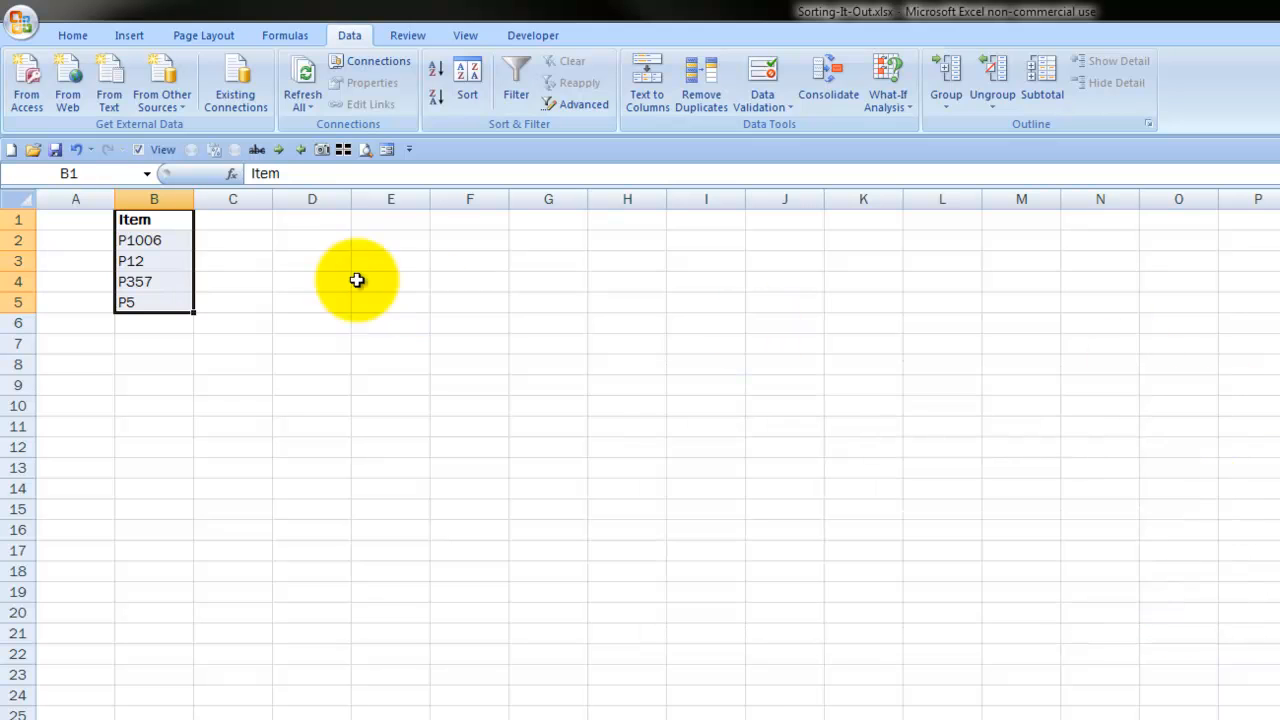
Split the codes in B2:B5 with Text to Columns, using fixed width and a break after the letter P, in General format
left_click_drag(160, 240, 158, 305)
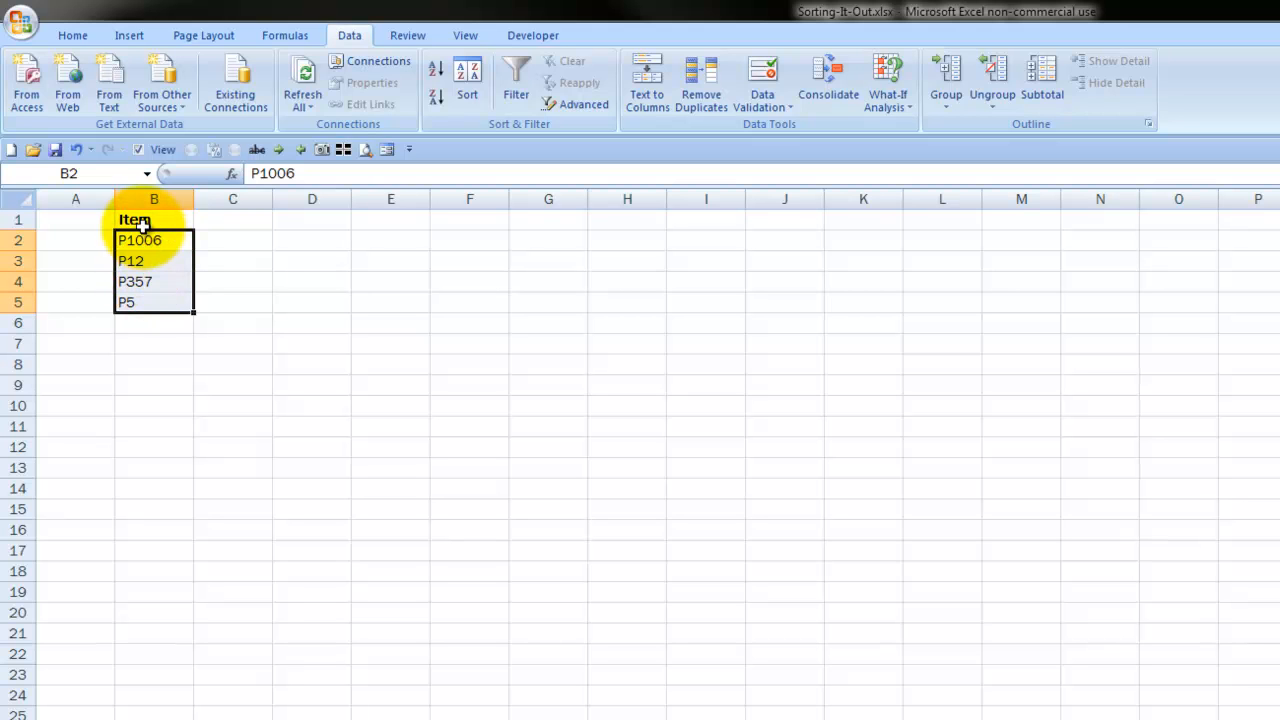
left_click(650, 100)
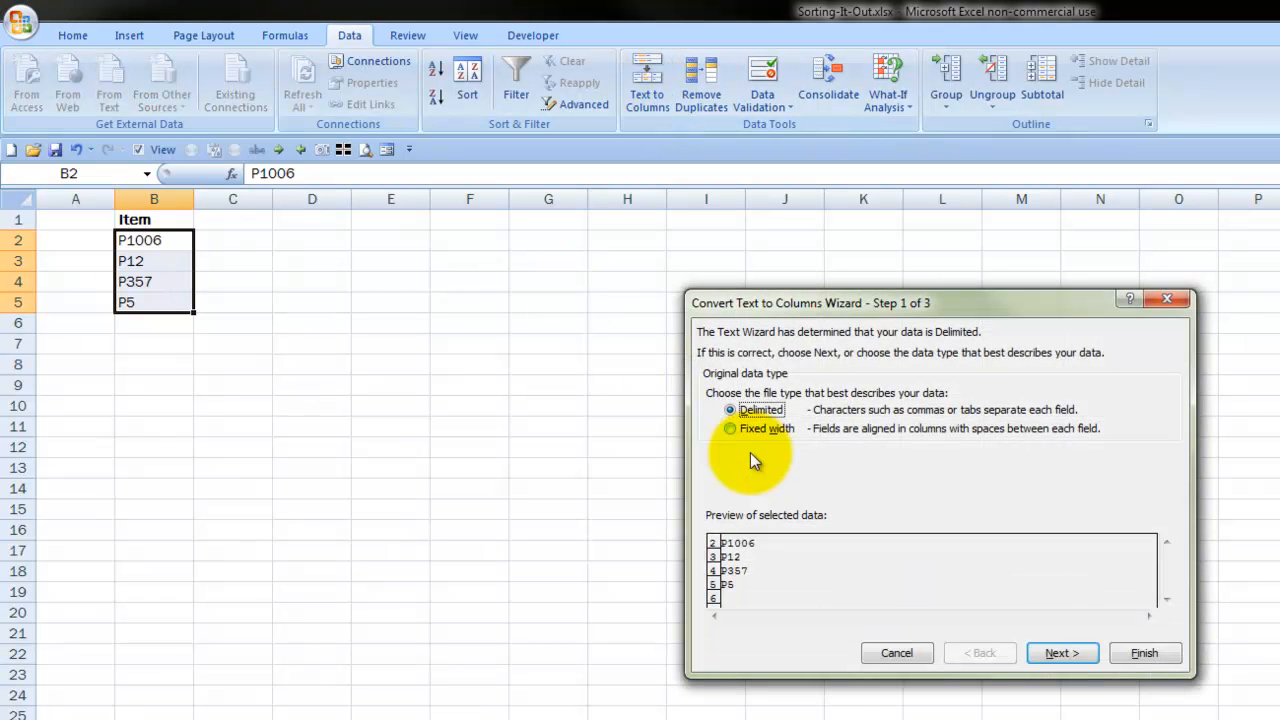
left_click(739, 426)
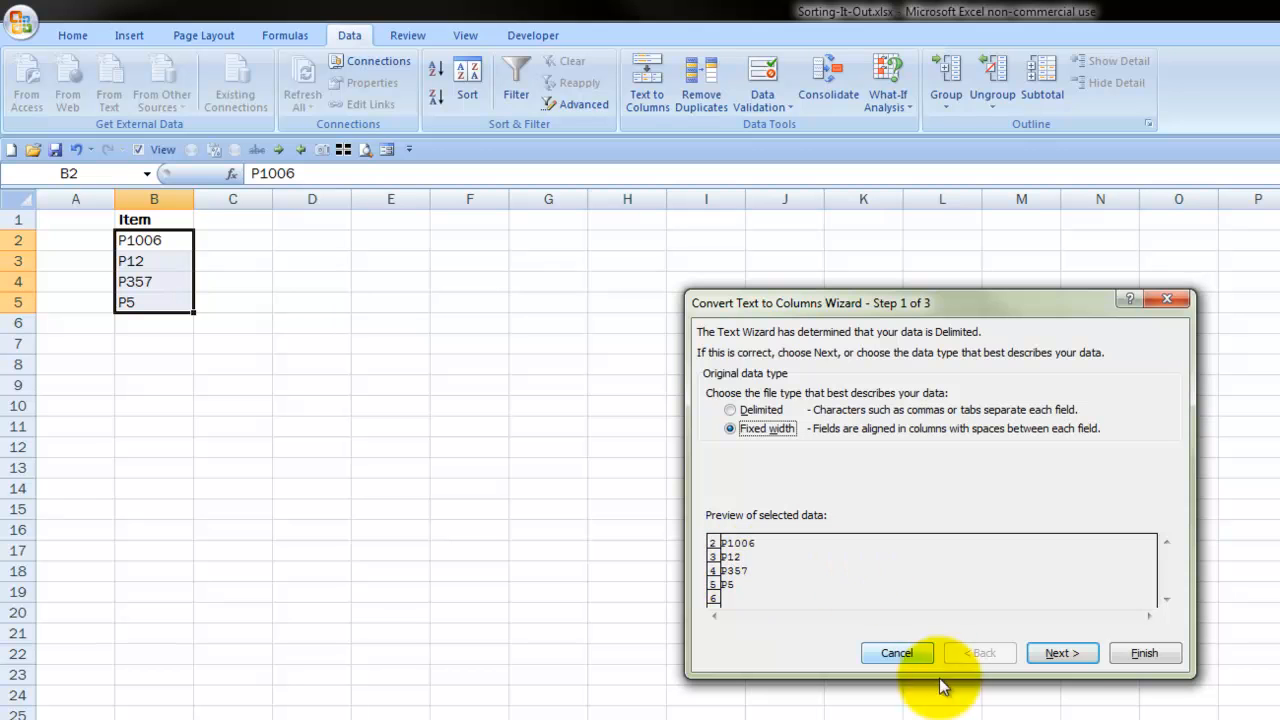
left_click(1074, 648)
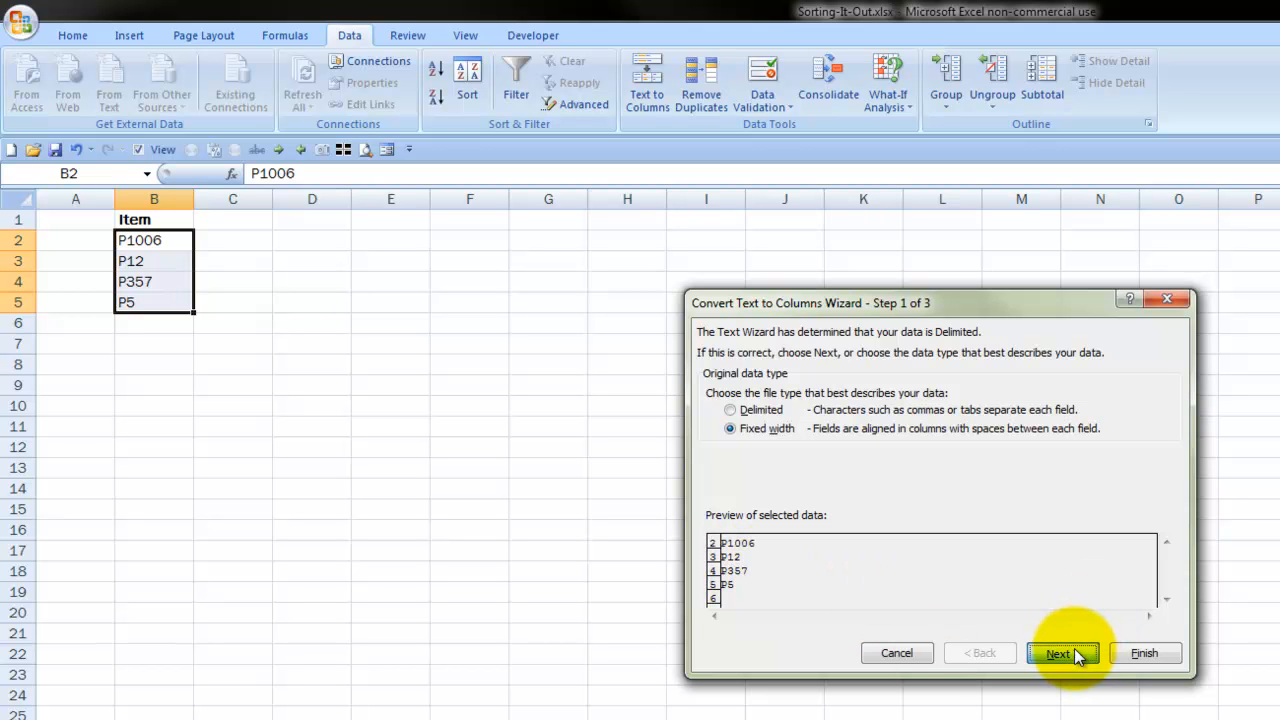
left_click(714, 565)
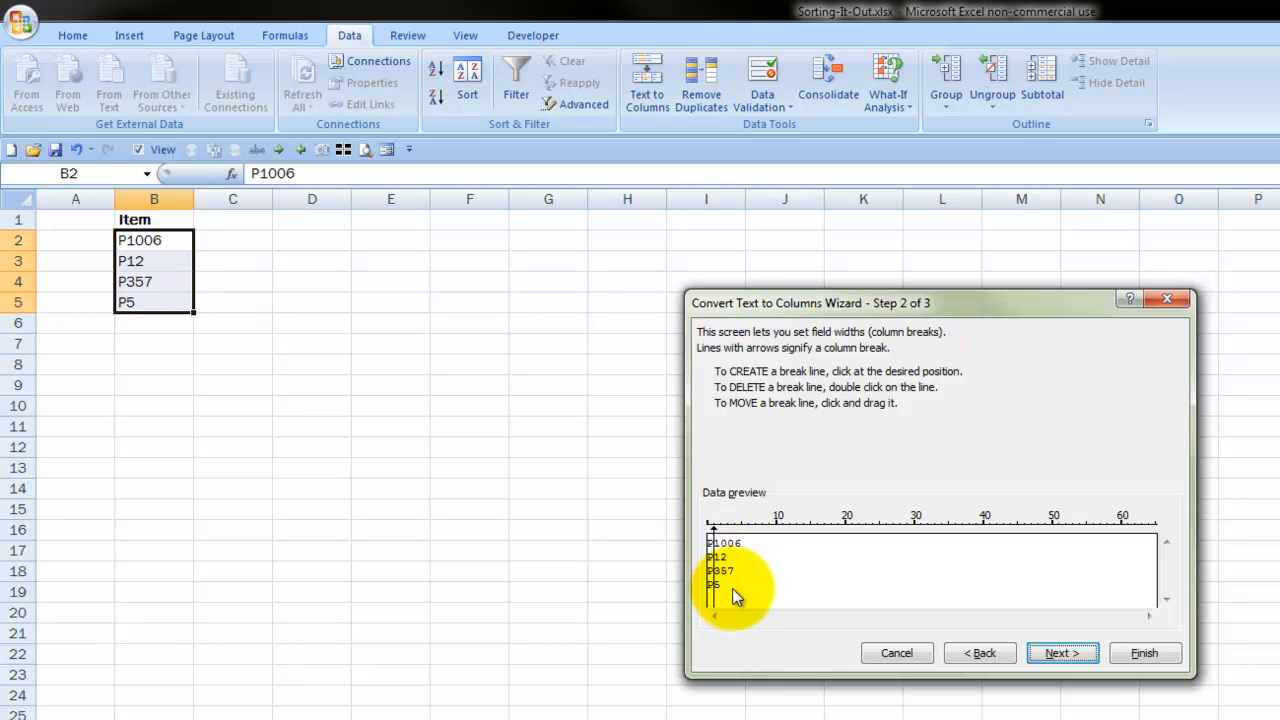
left_click(1060, 653)
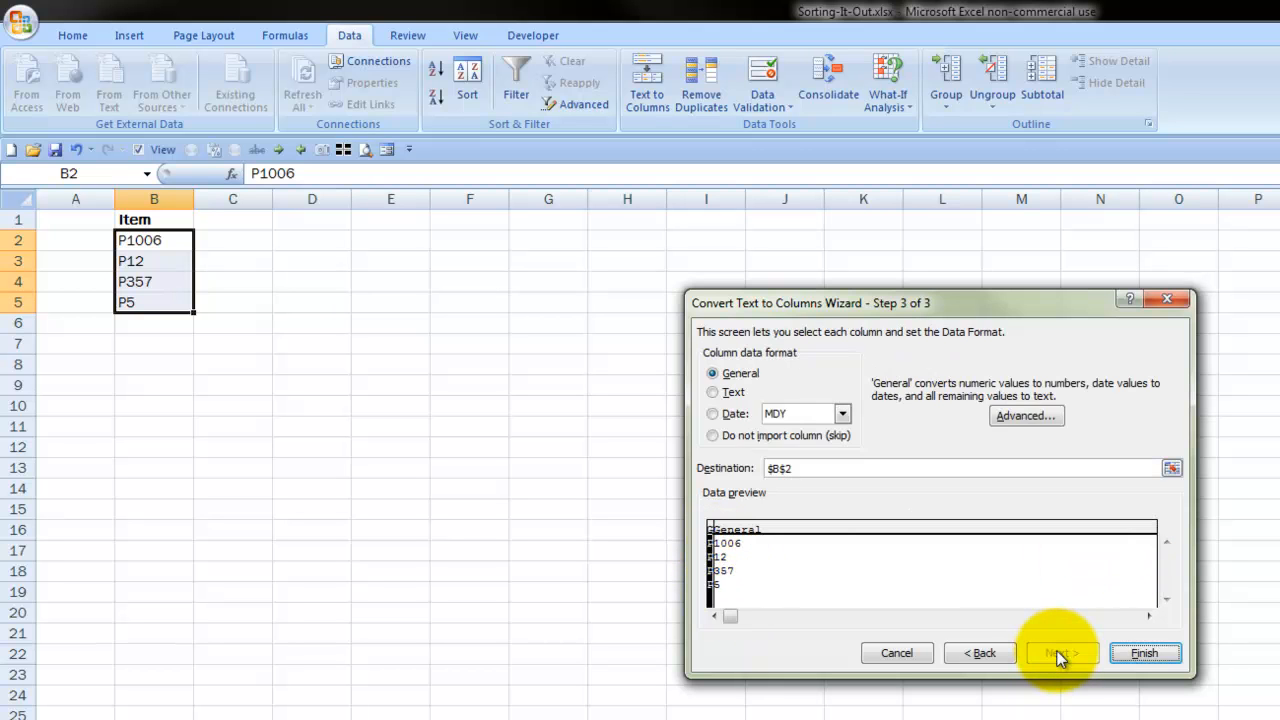
left_click(849, 566)
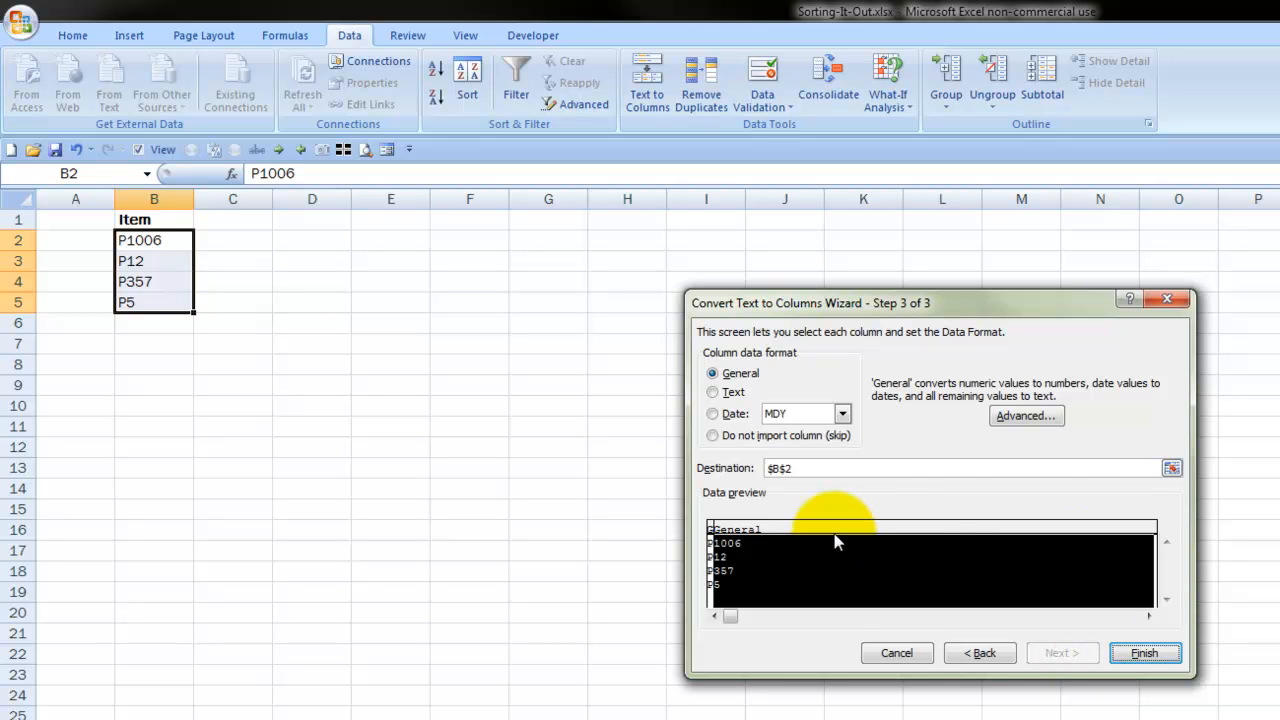
left_click(1145, 652)
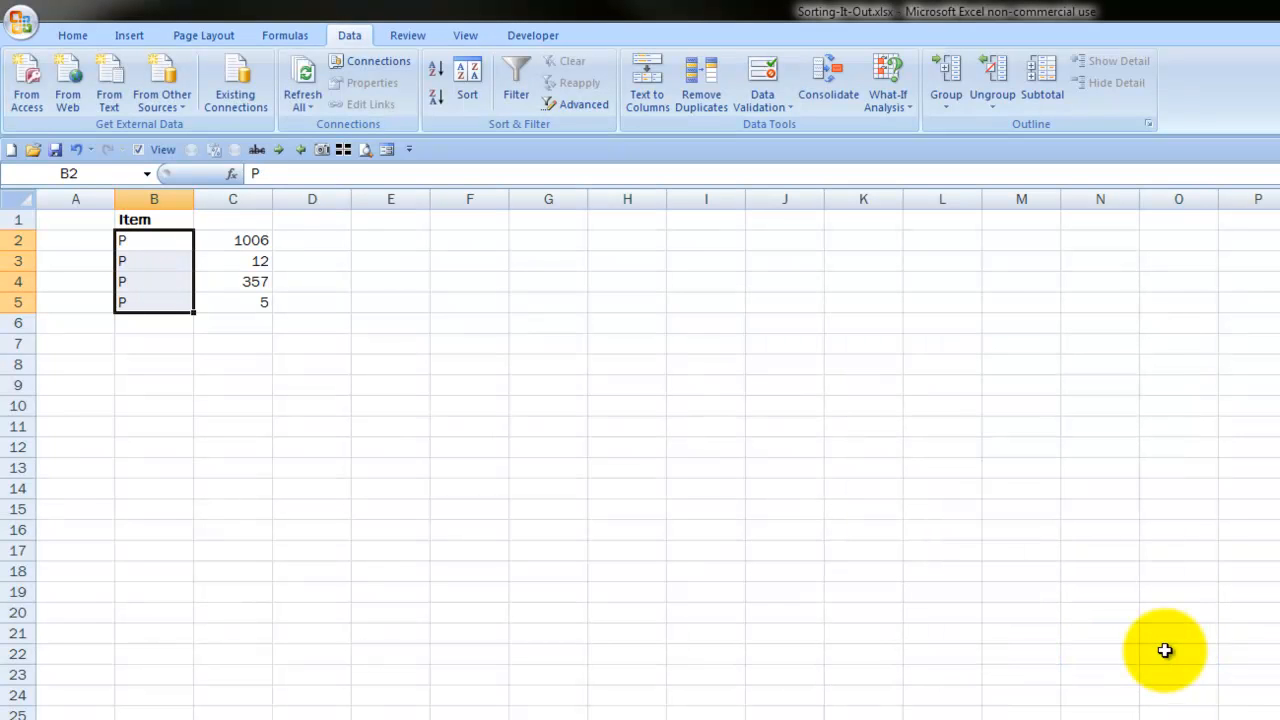
Replace the header in cell B1 with "Column1"
left_click(165, 340)
left_click(236, 219)
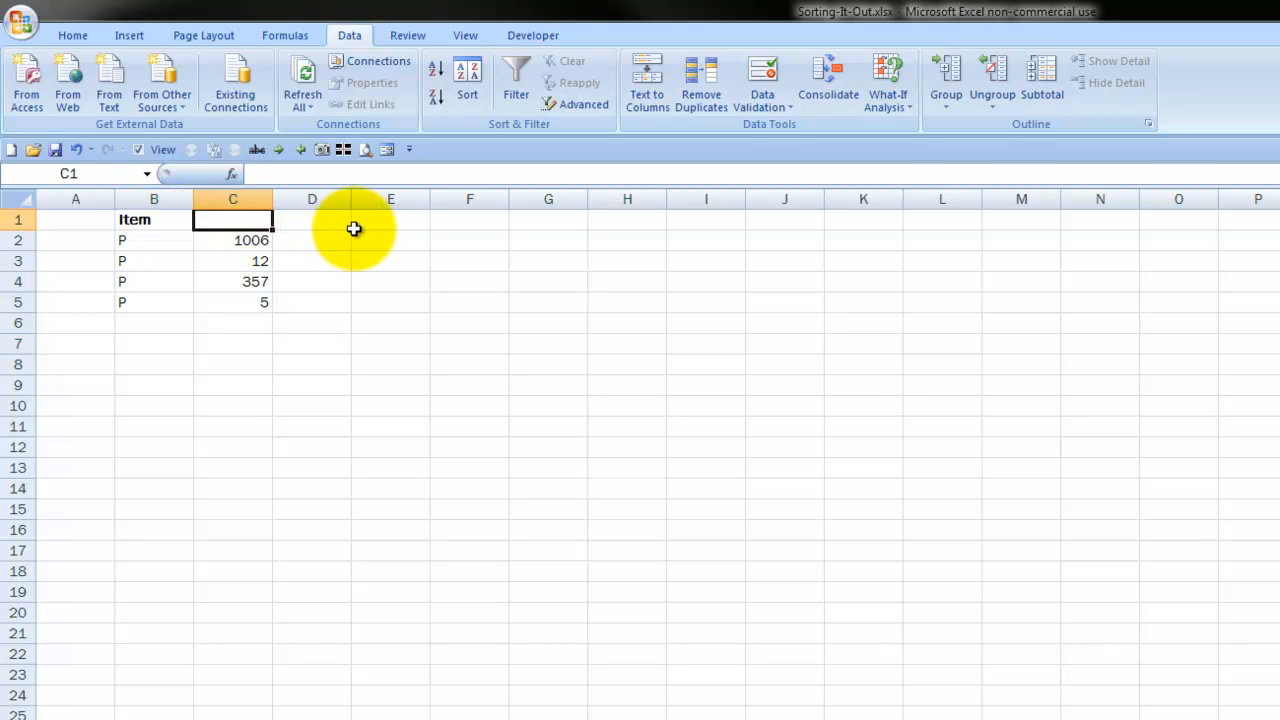
left_click(152, 219)
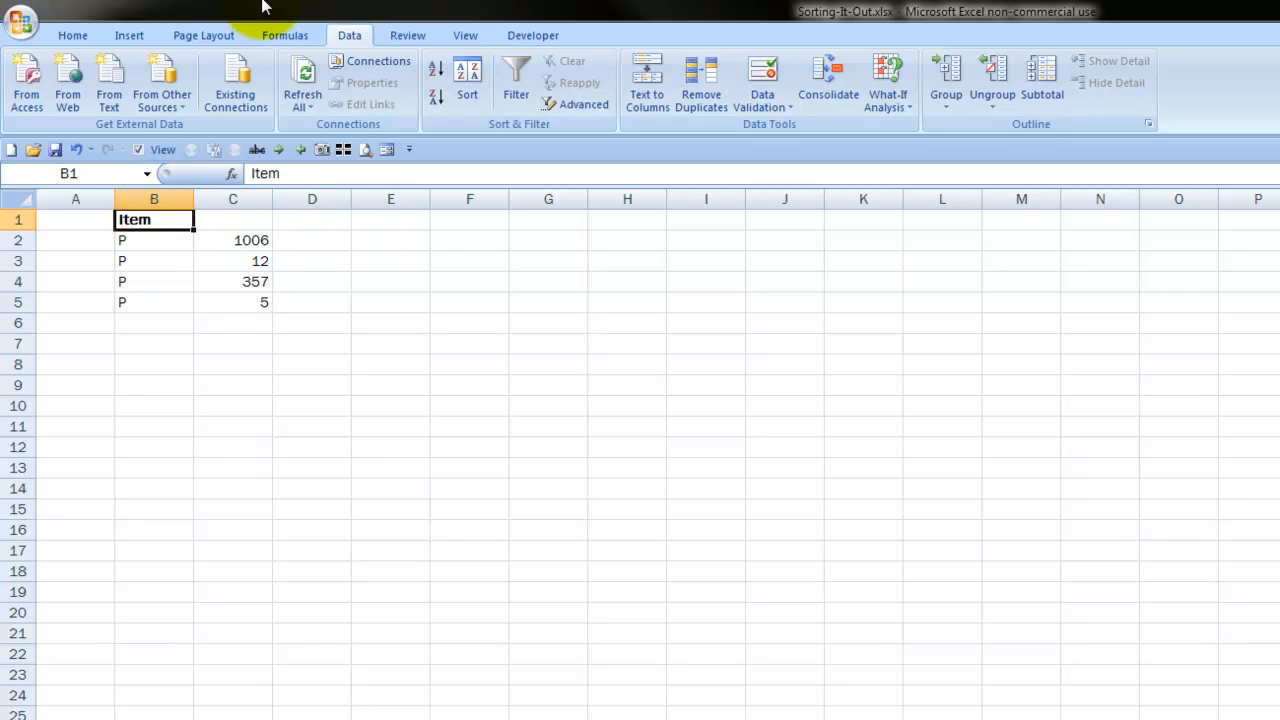
type("Column1")
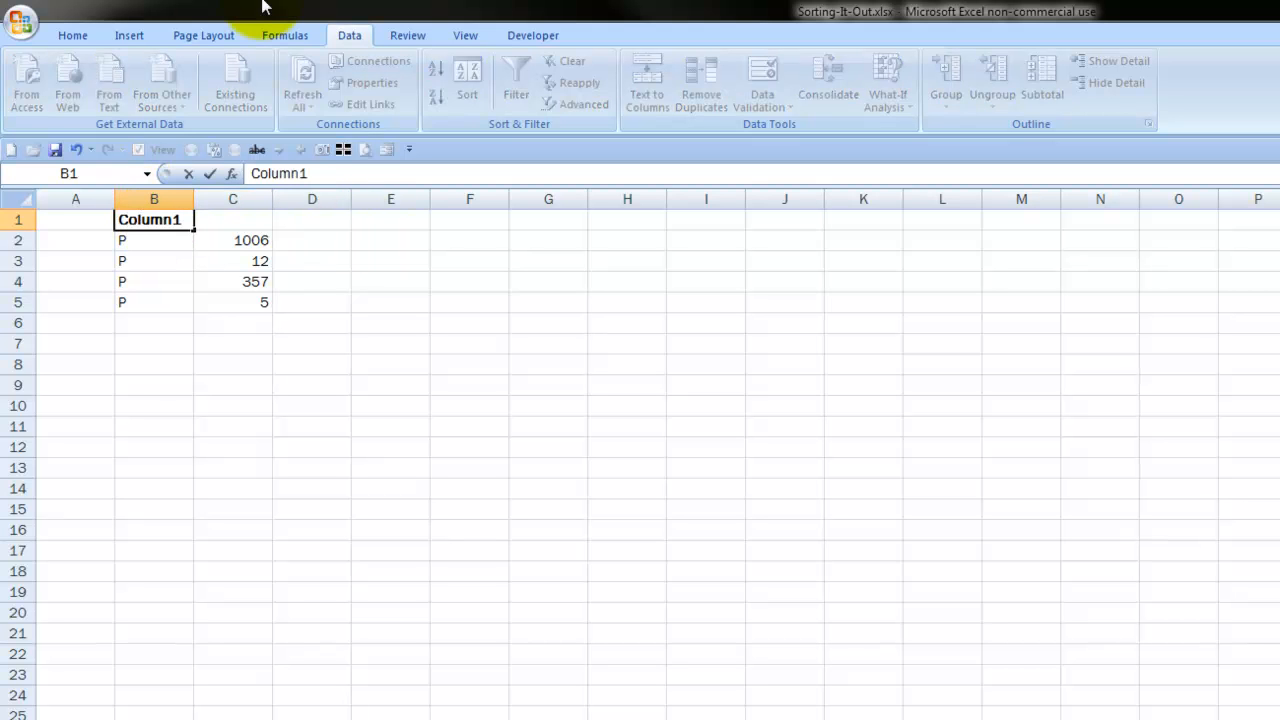
key("Tab")
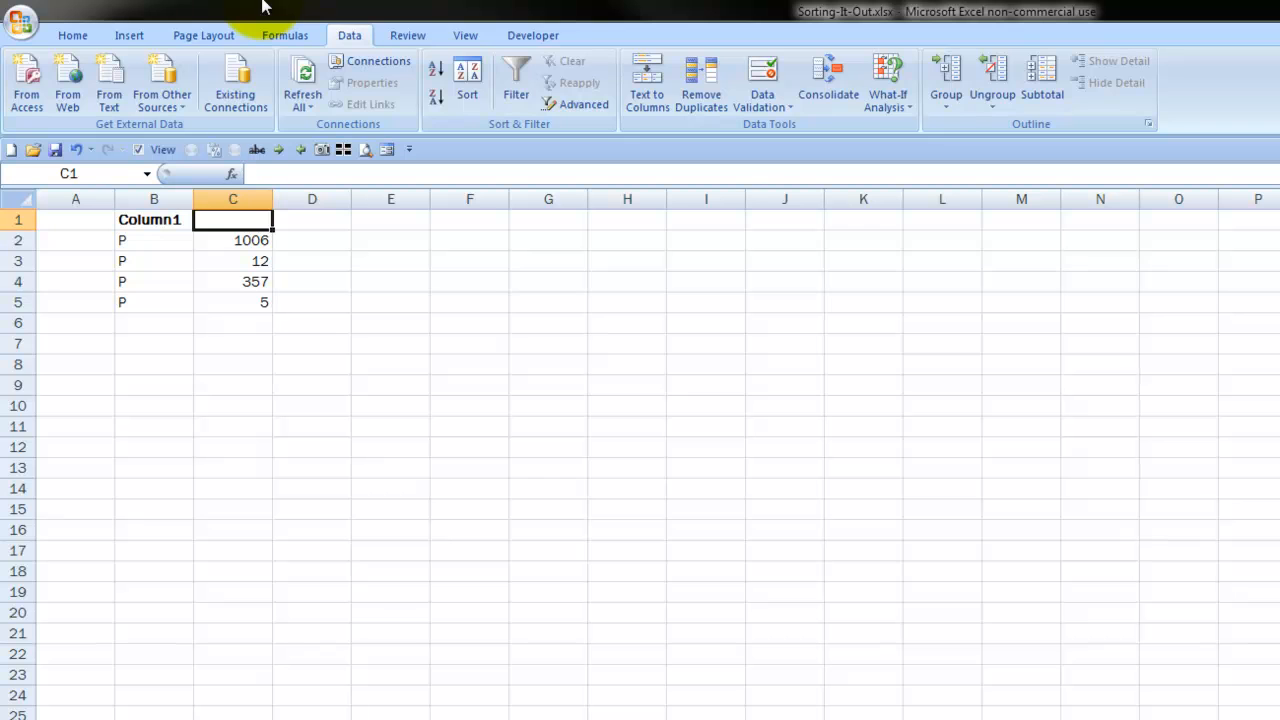
Add the header "column 2" in cell C1 and the header "Item" in cell D1
type("column")
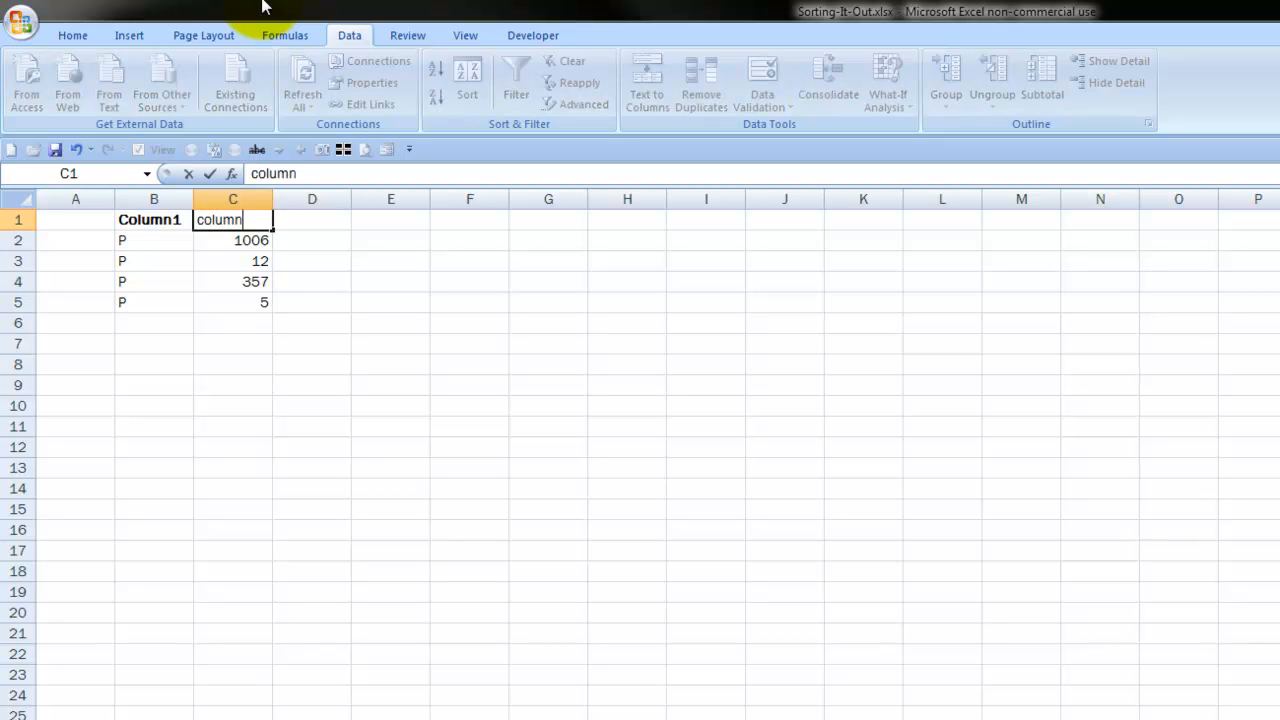
type(" 2")
key("Tab")
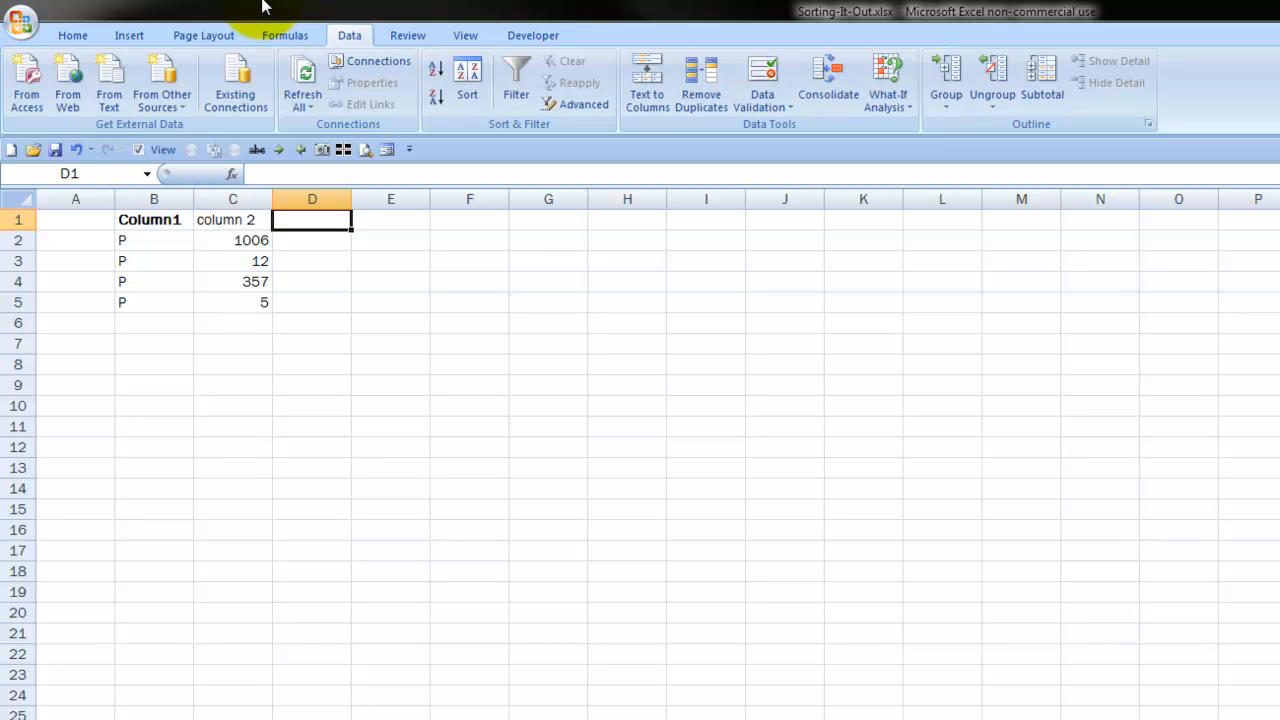
type("Item")
key("Return")
Enter the formula =CONCATENATE(B2,C2) in cell D2 to join the letter and the number
key("Tab")
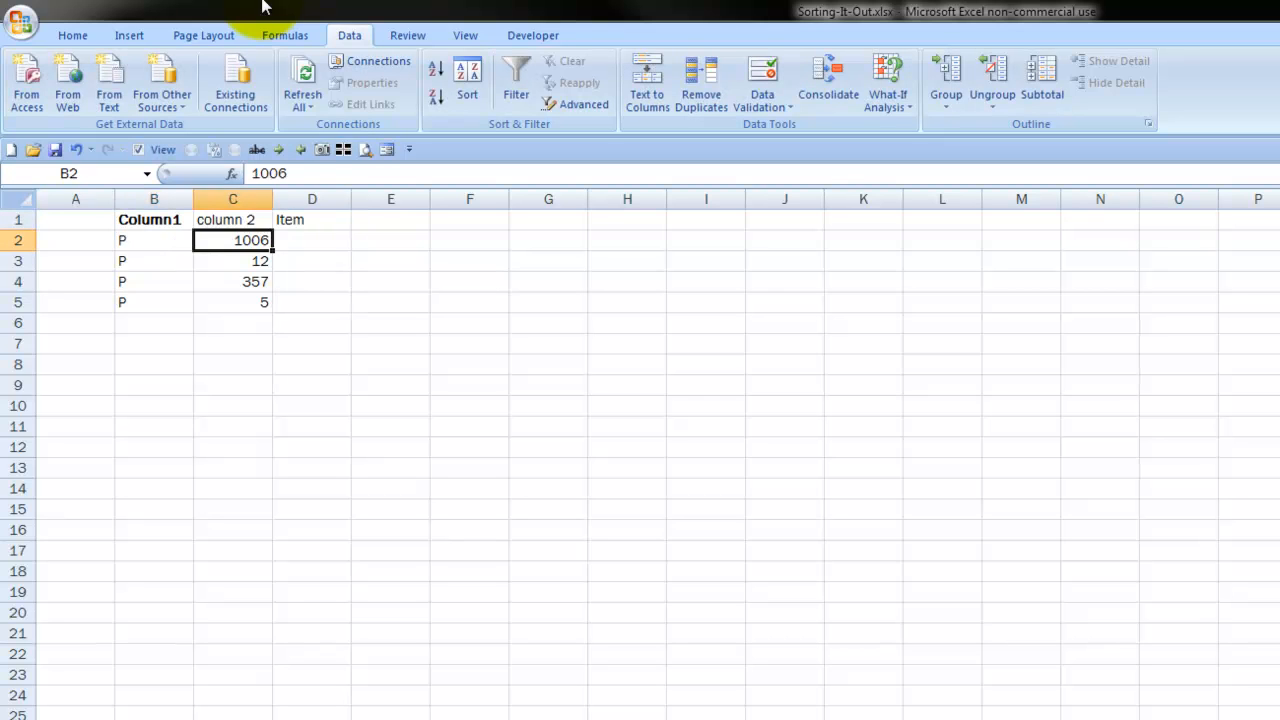
key("Tab")
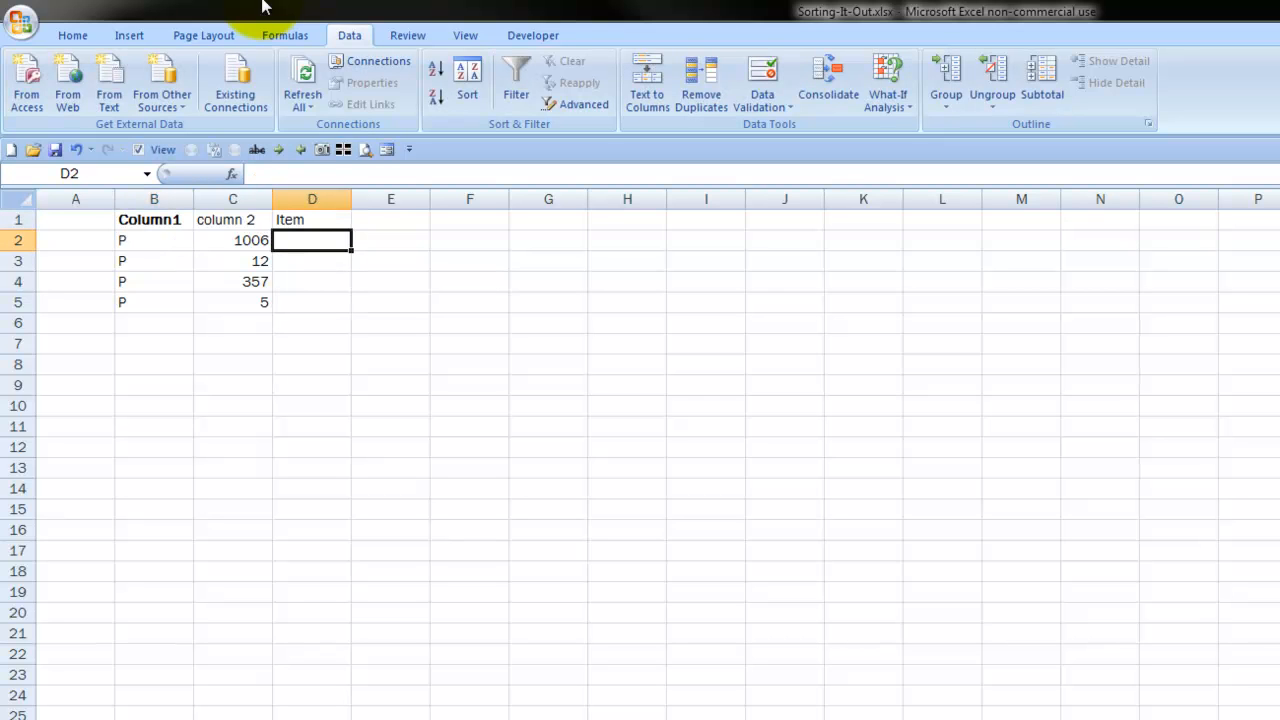
type("=v")
key("BackSpace")
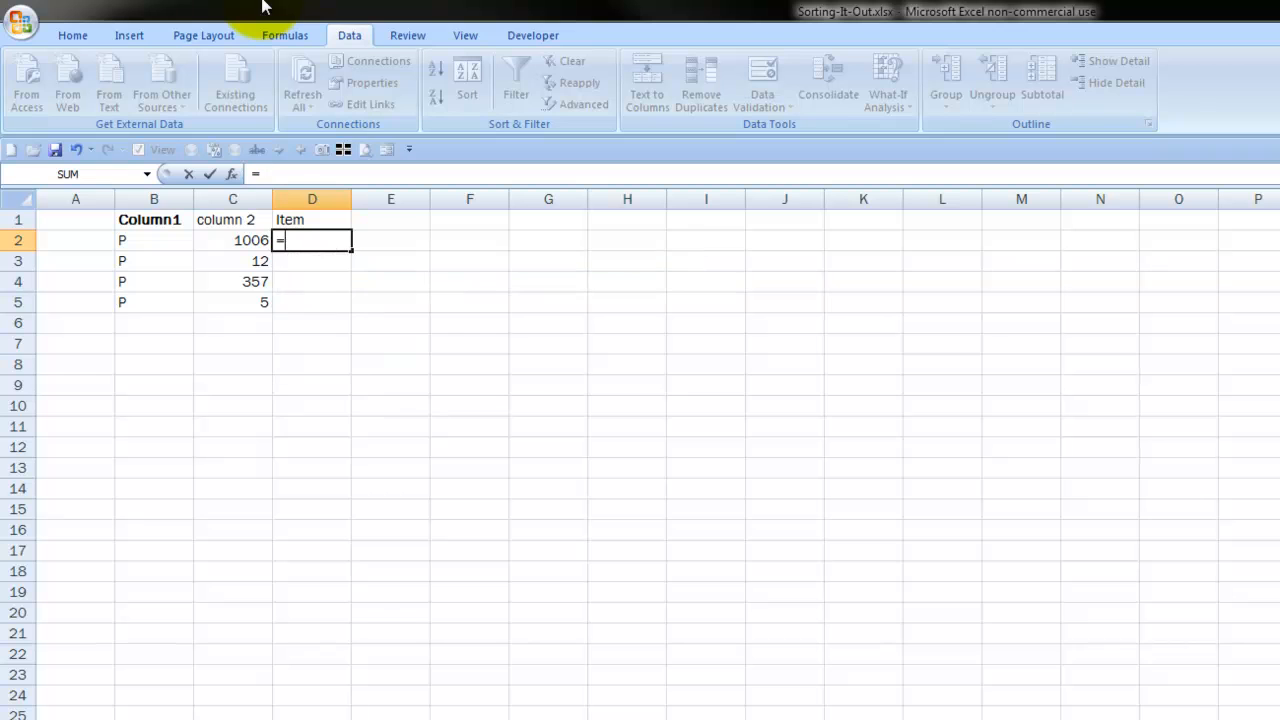
type("co")
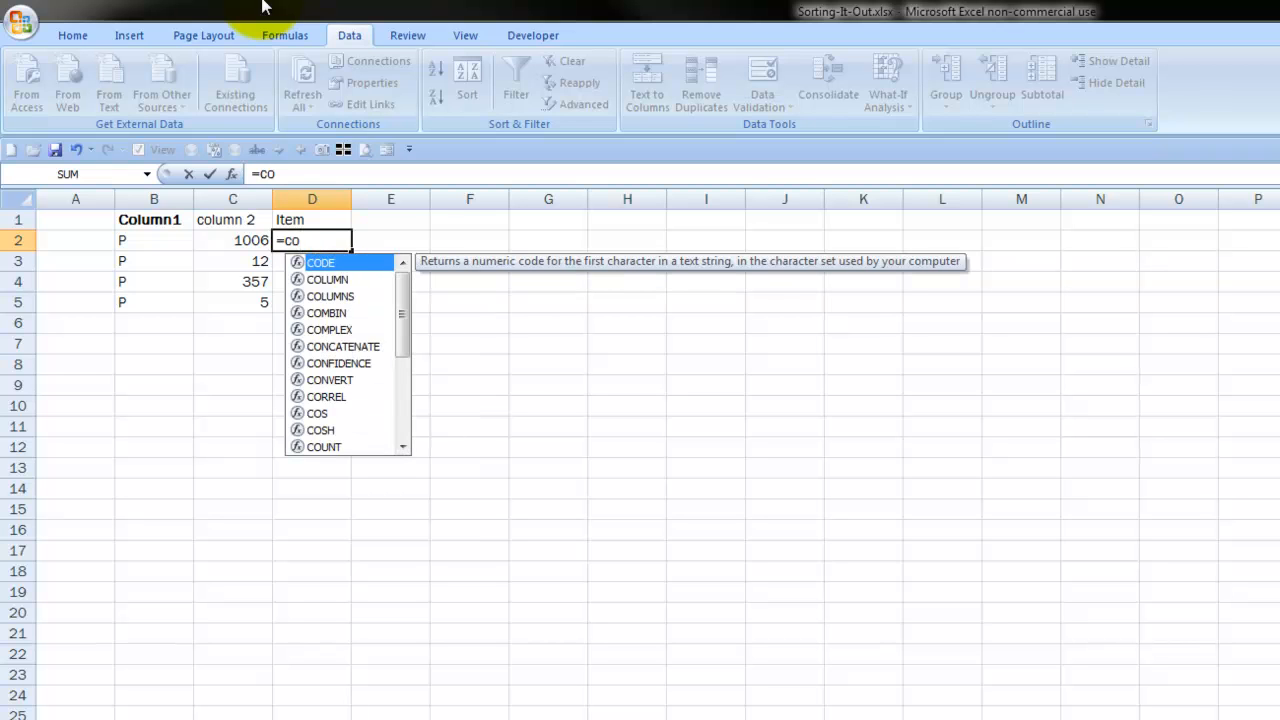
type("n")
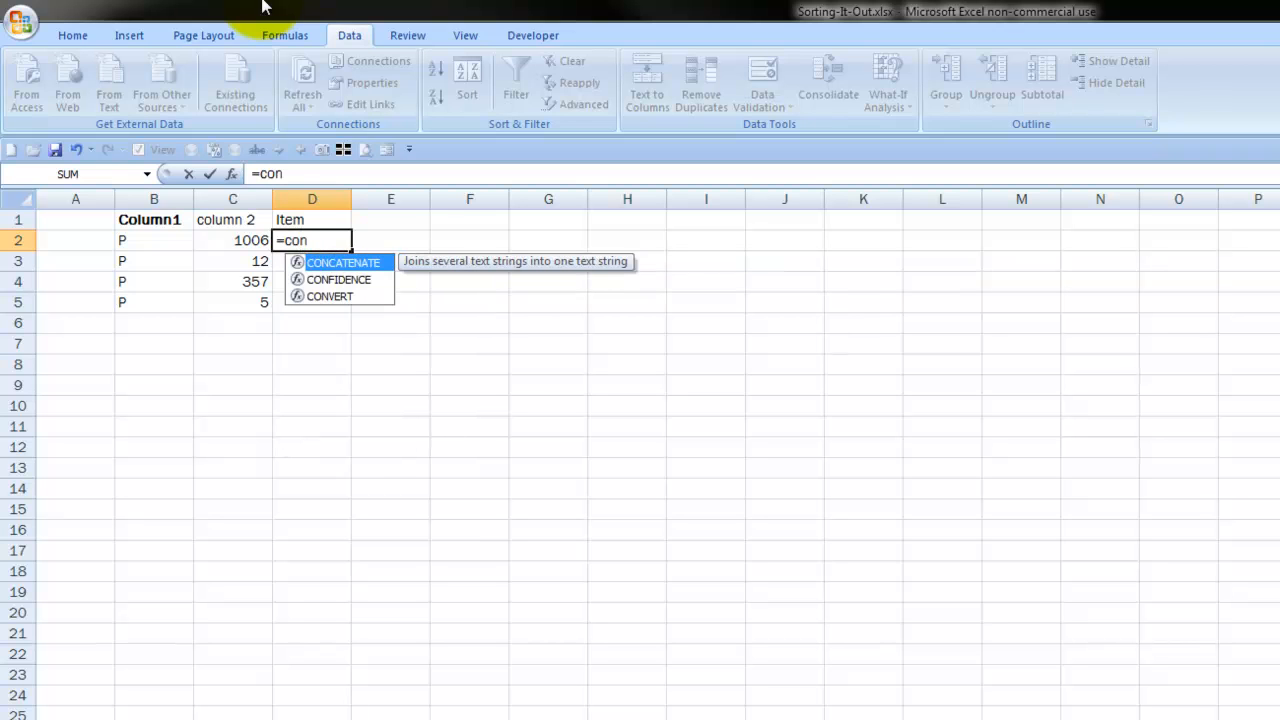
key("Tab")
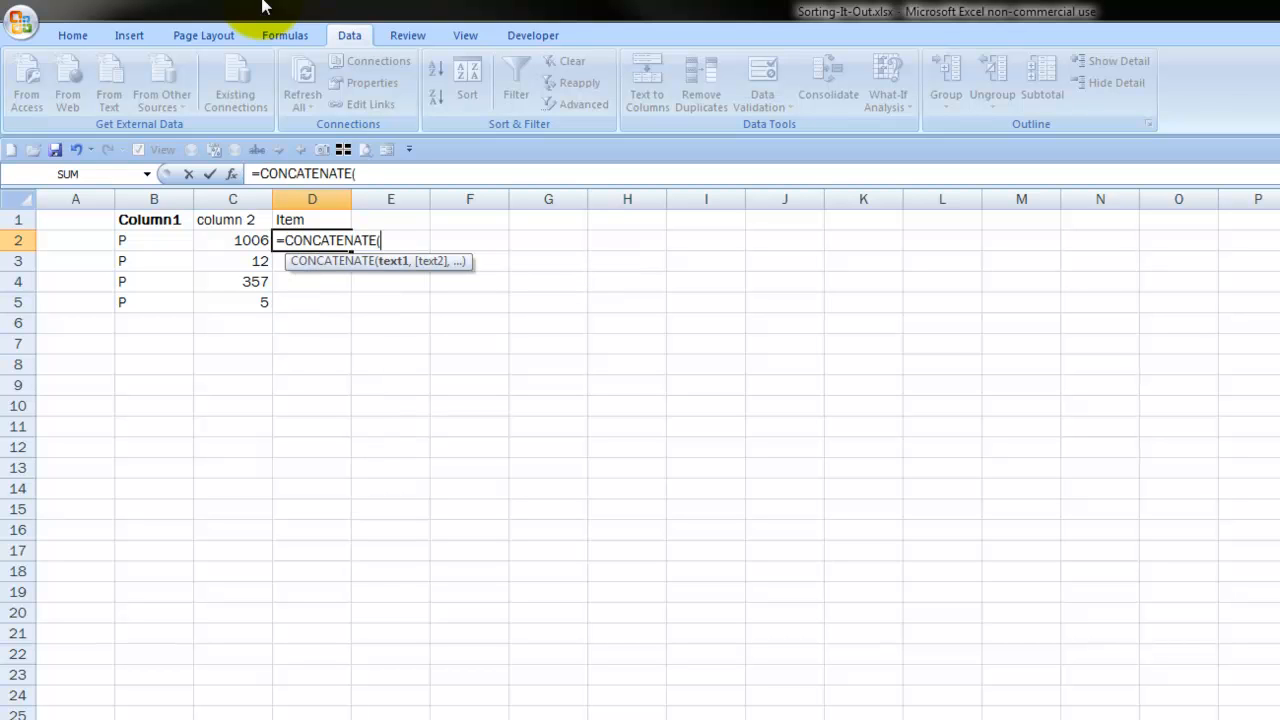
key("Left")
key("Left")
type(",")
key("Left")
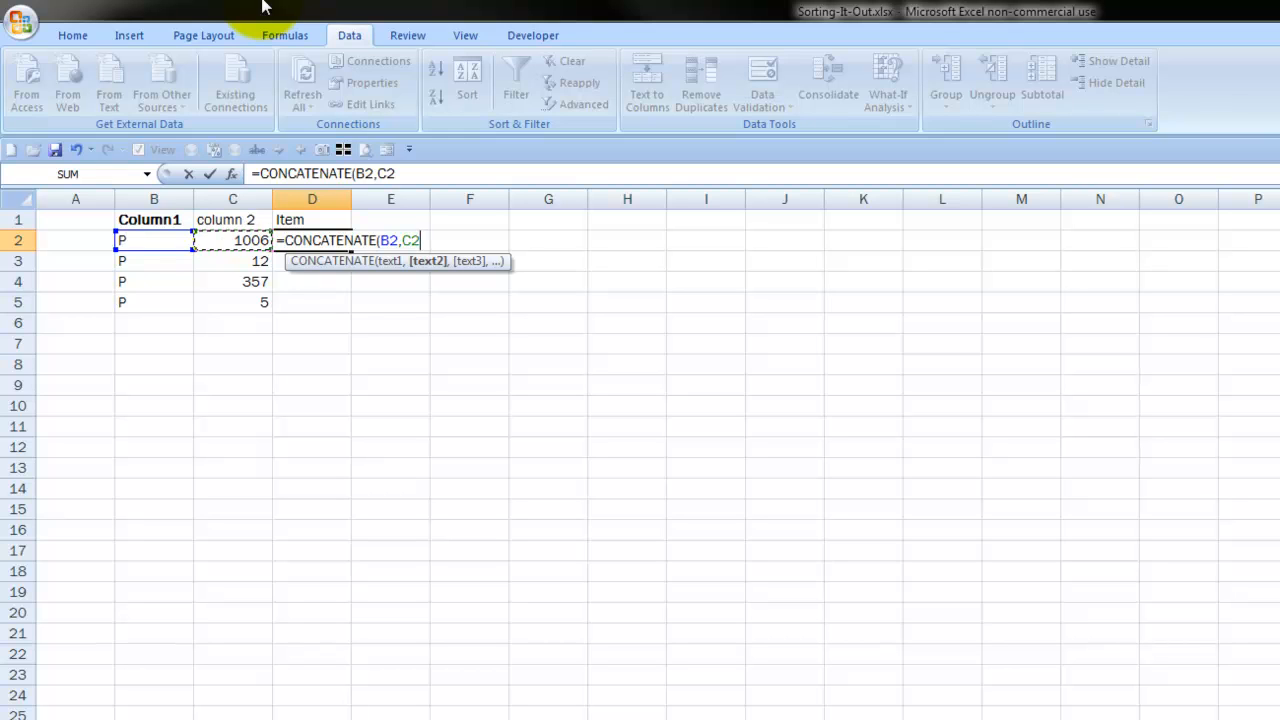
type(")")
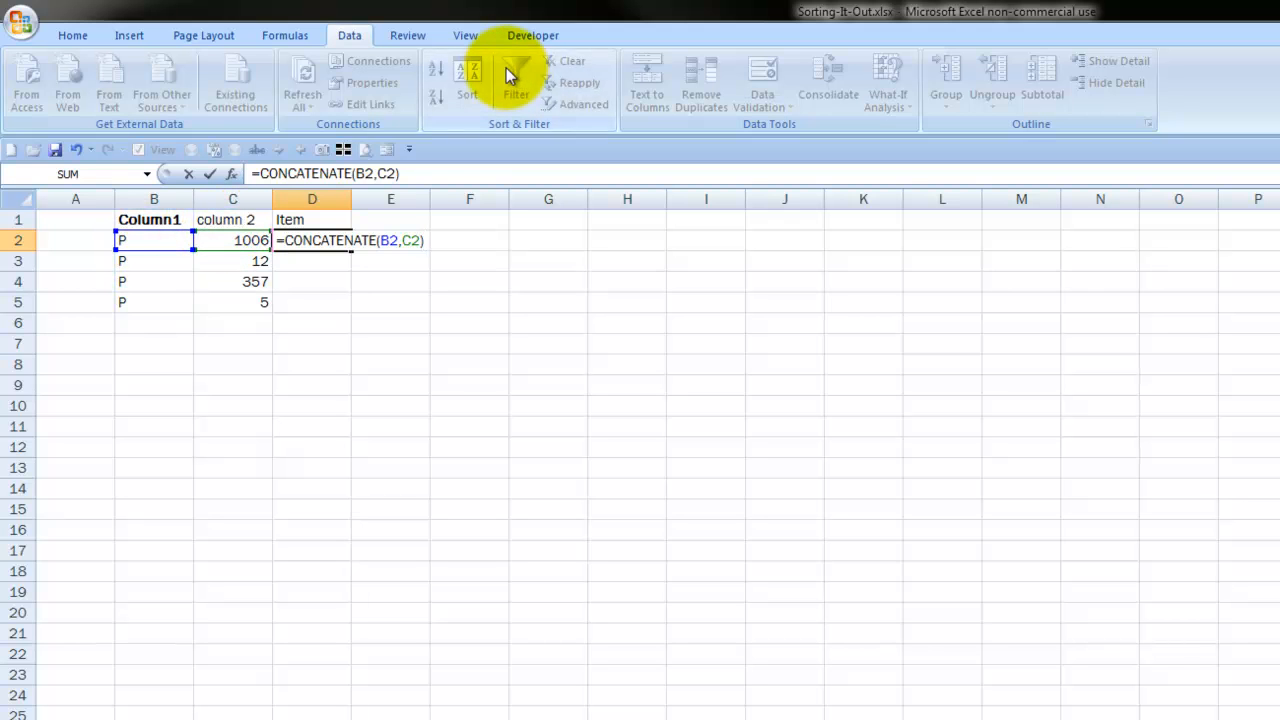
key("Return")
key("Up")
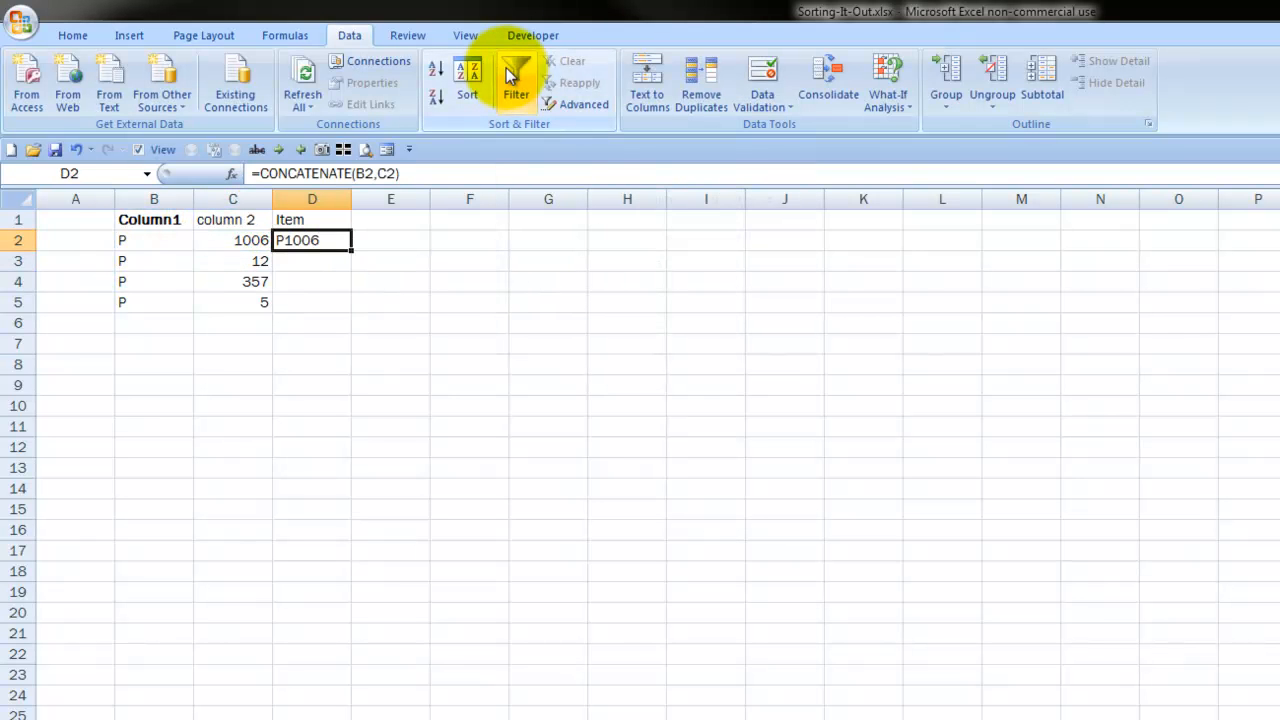
Copy the CONCATENATE formula from D2 down to D3:D5
key("ctrl+c")
key("Down")
key("shift+Down")
Make the headers "Item" in D1 and "column 2" in C1 bold
key("ctrl+Up")
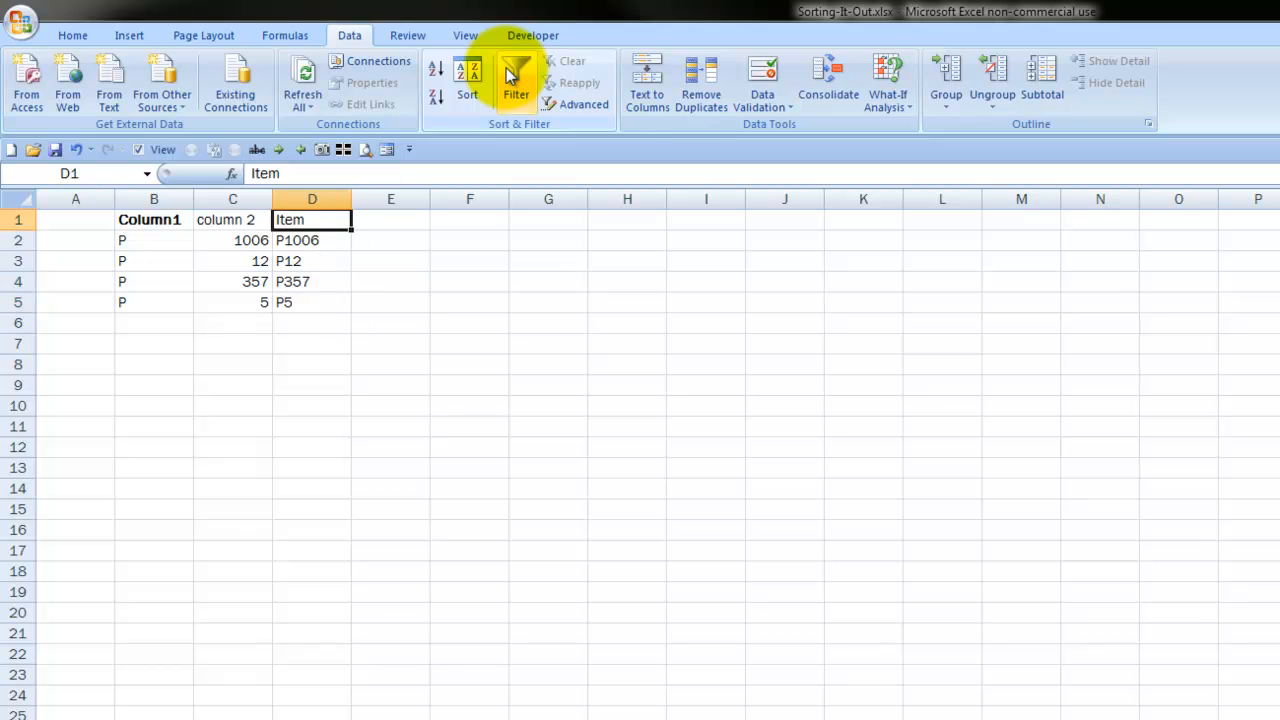
key("Left")
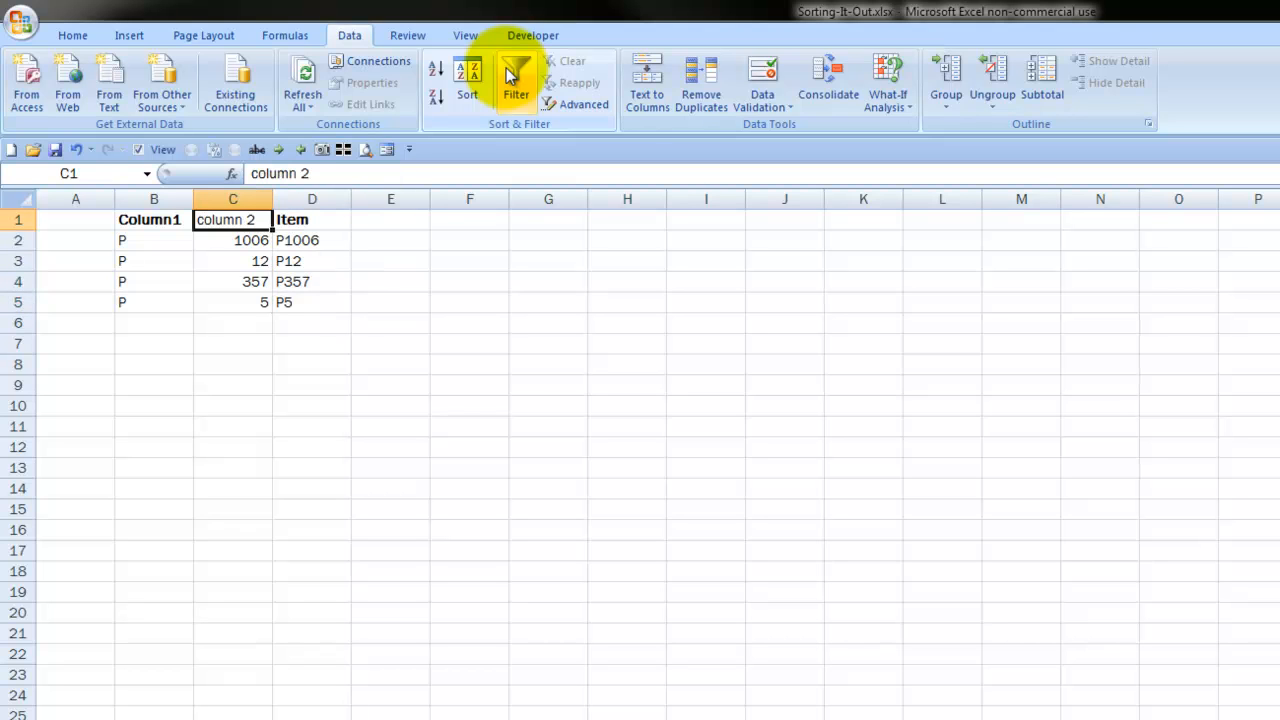
key("ctrl+b")
Sort the table B1:D5 by column 2 on values, Smallest to Largest, and check the order of the codes in D2:D5
key("Left")
key("ctrl+shift+Right")
key("ctrl+shift+Down")
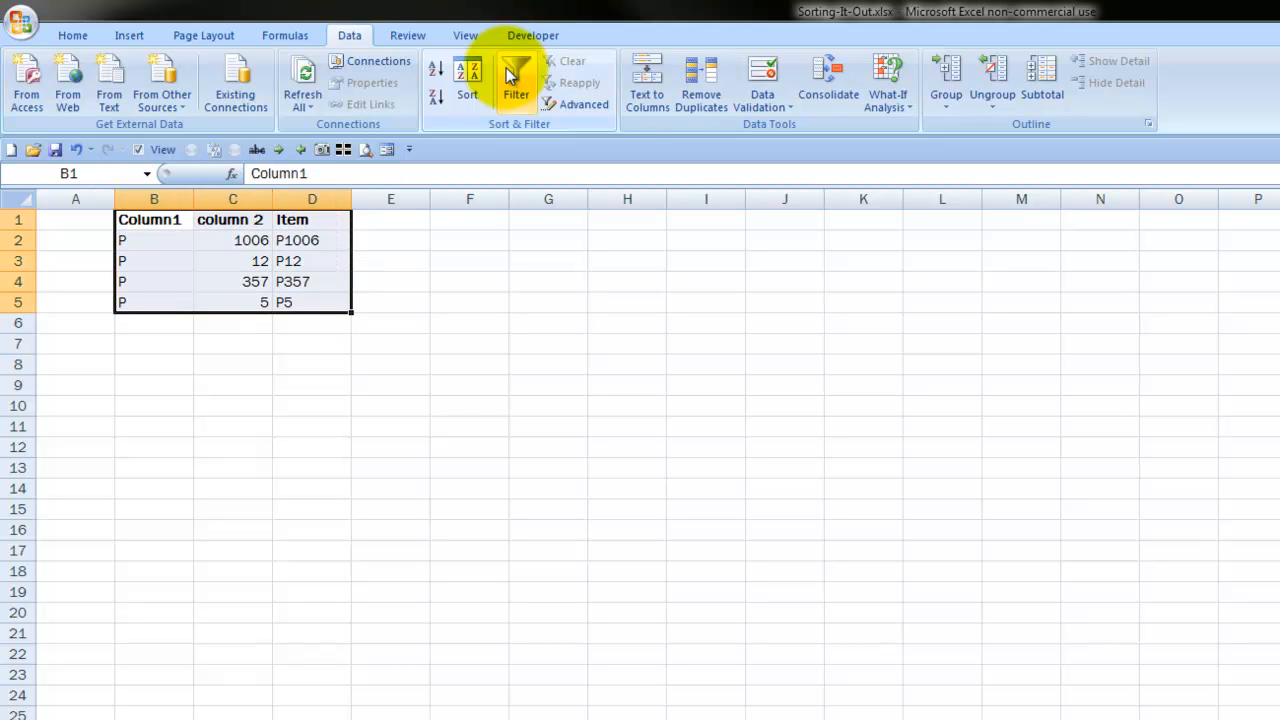
key("alt+d")
key("s")
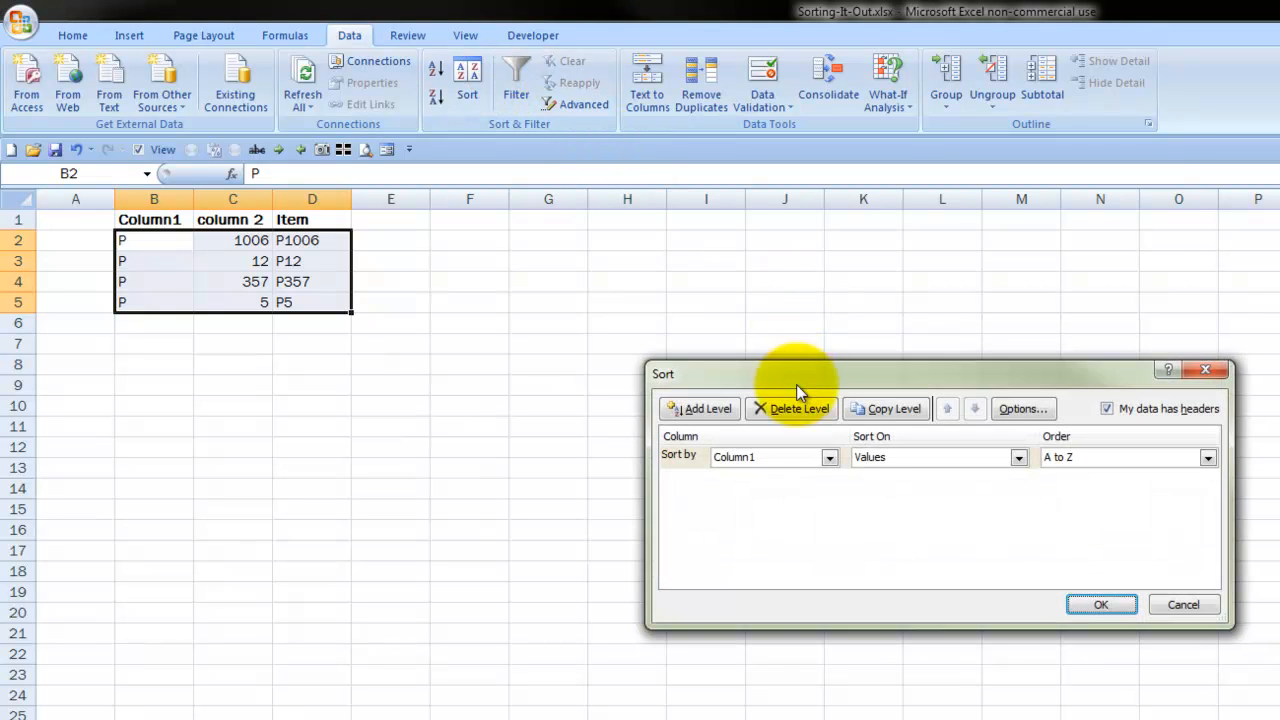
left_click_drag(792, 376, 723, 148)
left_click(765, 235)
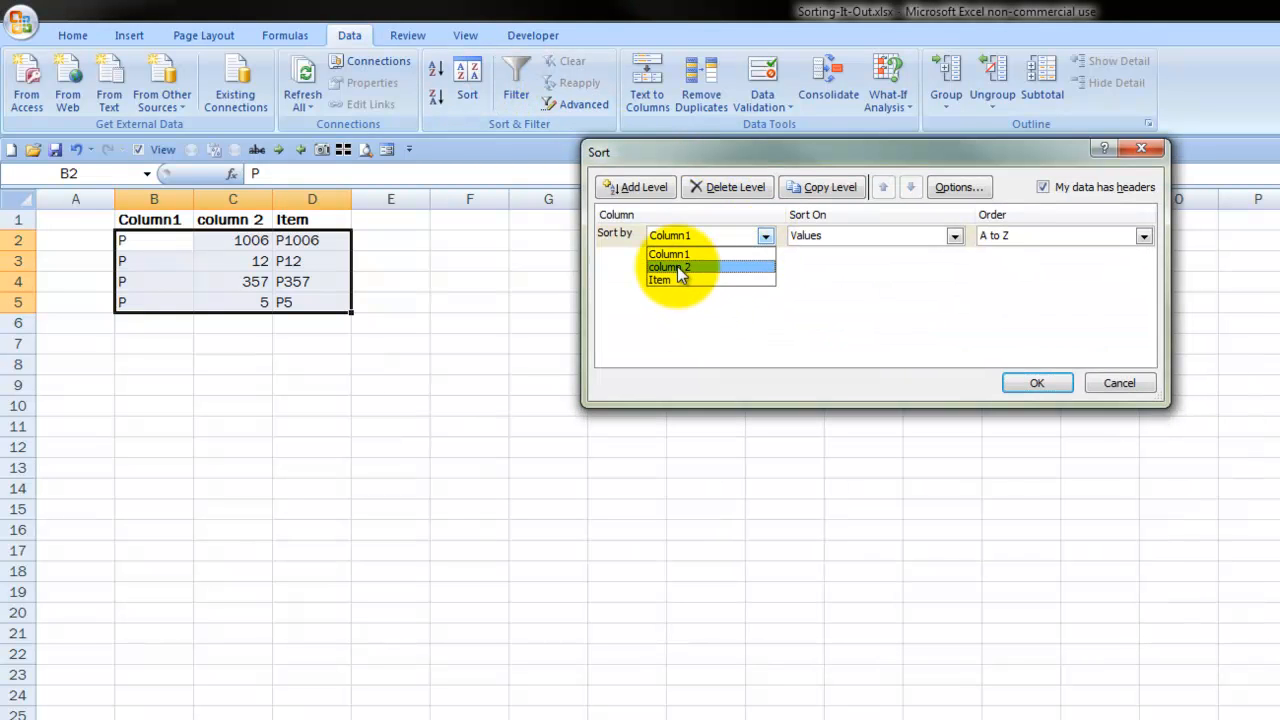
left_click(677, 266)
left_click(1030, 383)
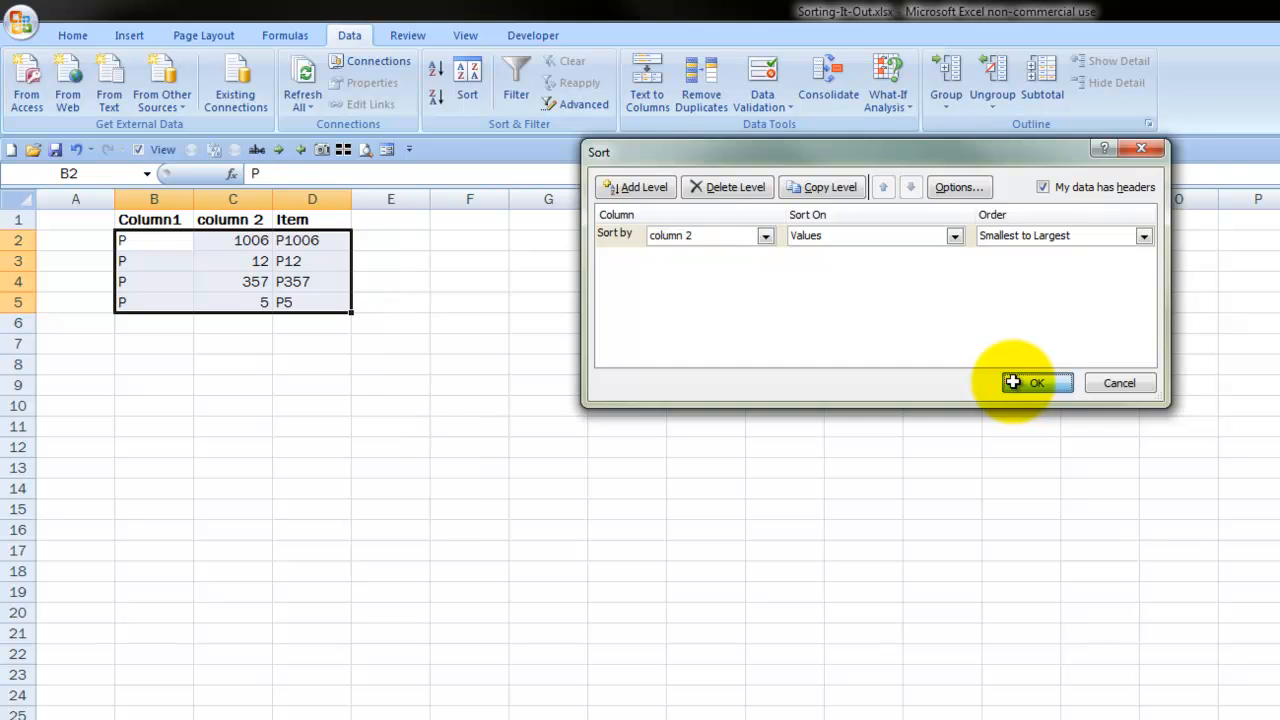
left_click_drag(310, 240, 311, 305)
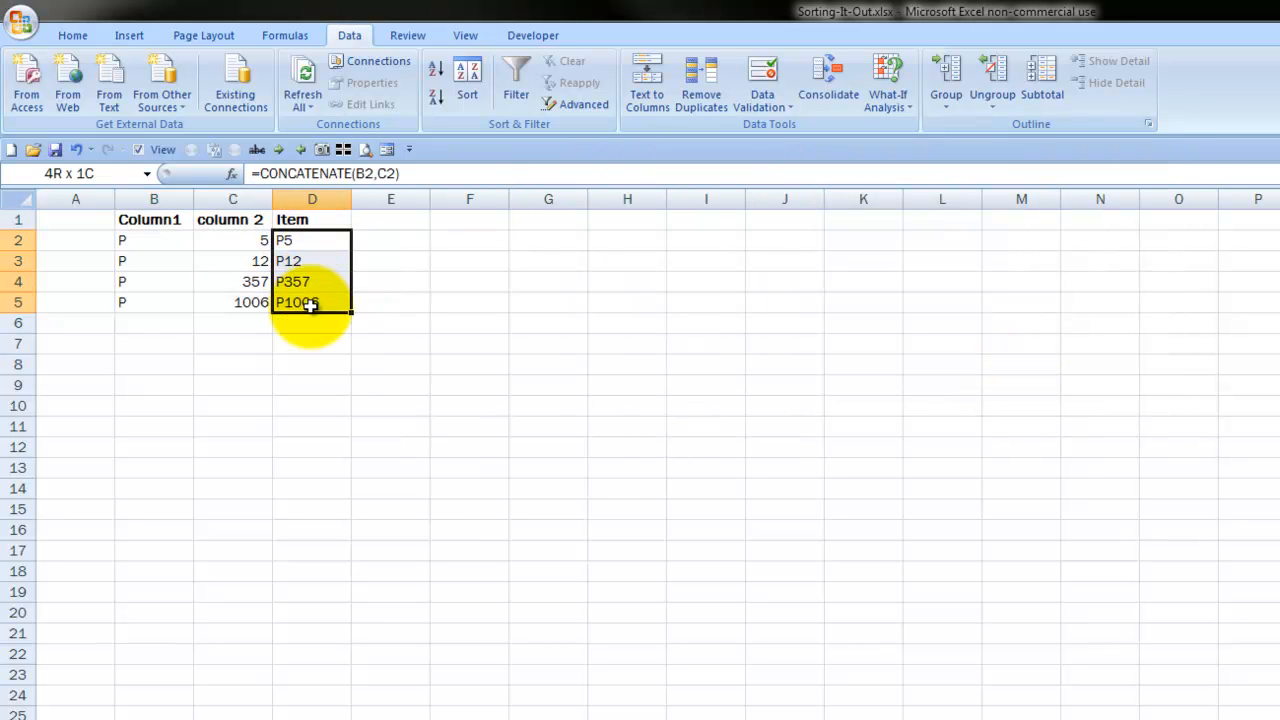
Group columns B and C and collapse the group so that only the Item column shows
left_click_drag(154, 199, 226, 199)
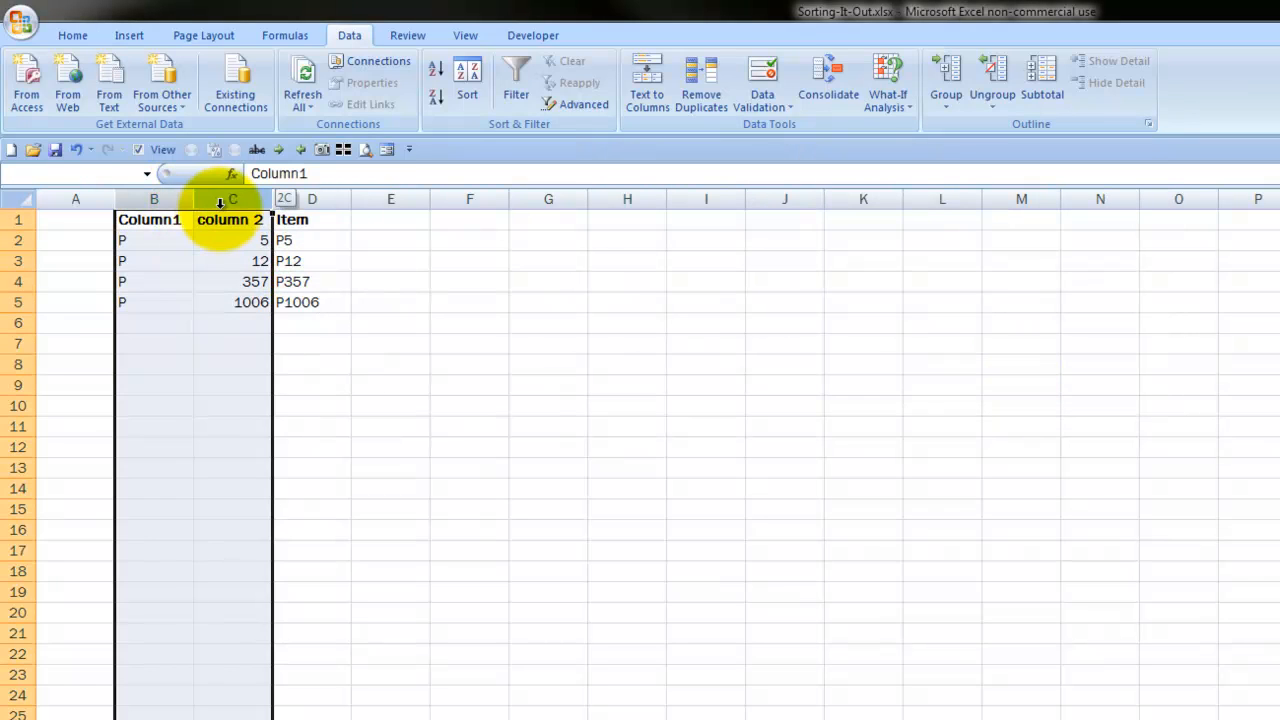
left_click(281, 152)
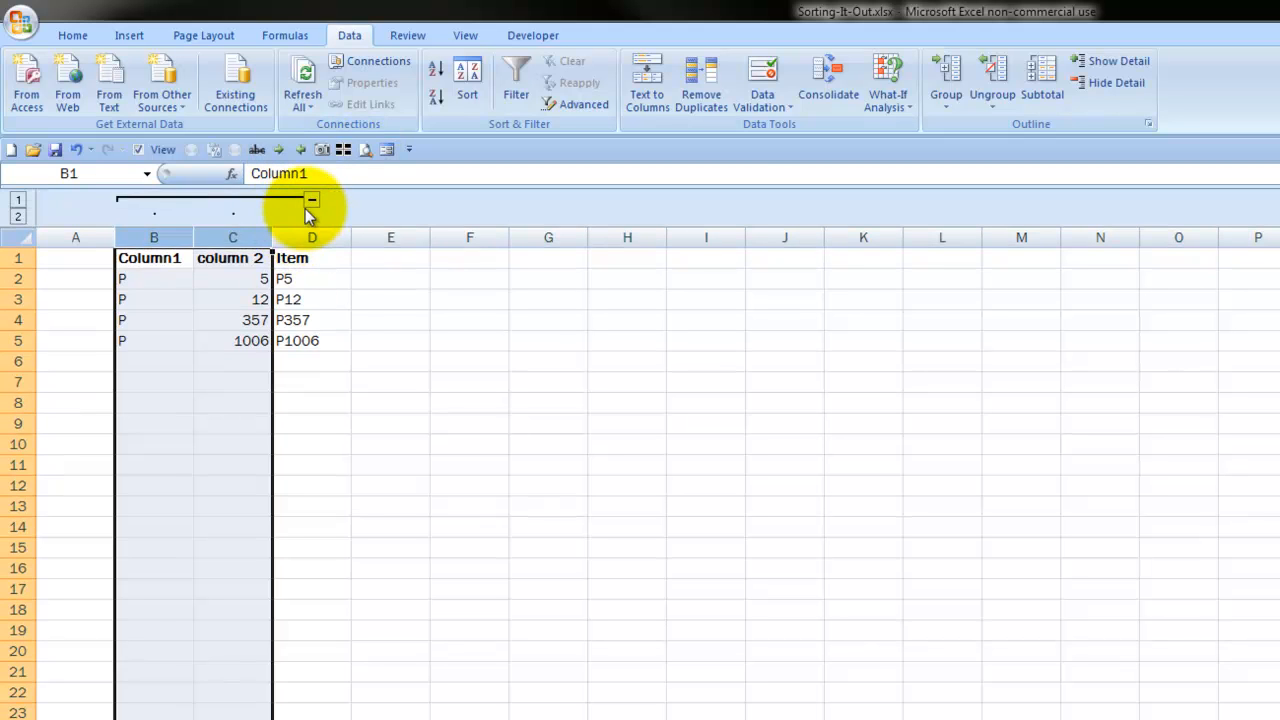
left_click(312, 203)
left_click(149, 276)
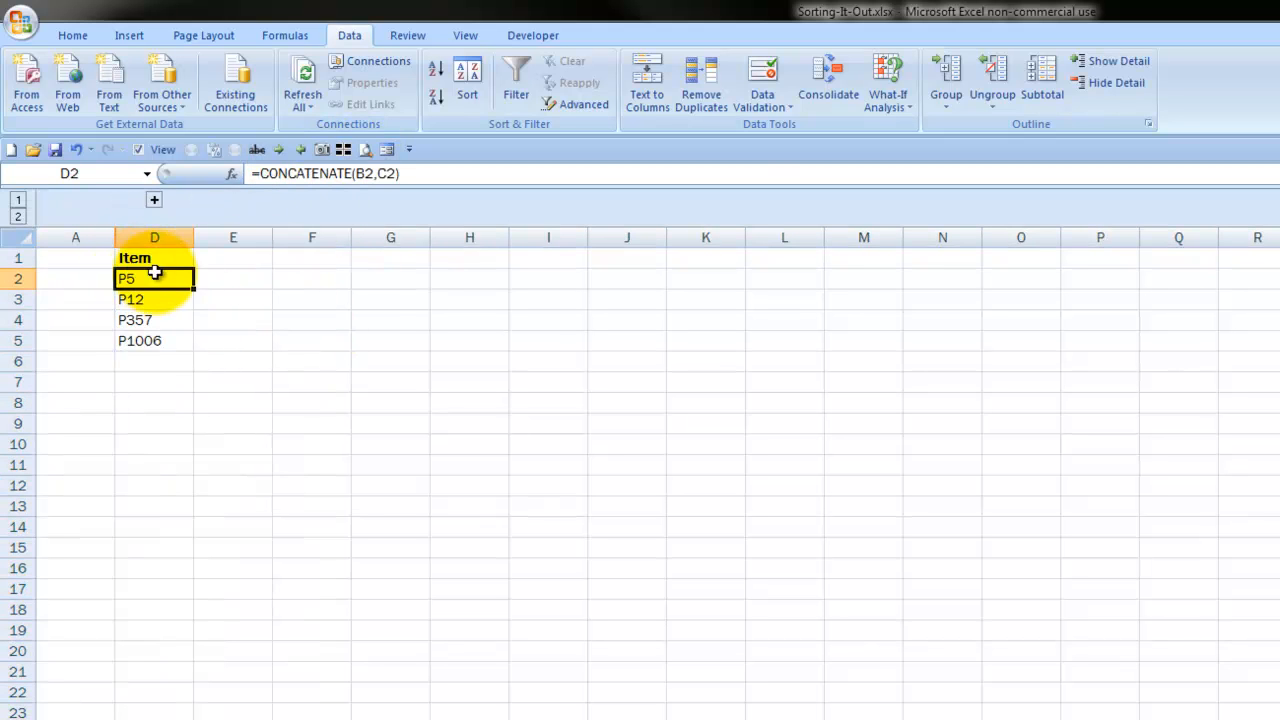
left_click(220, 258)
left_click_drag(254, 260, 655, 264)
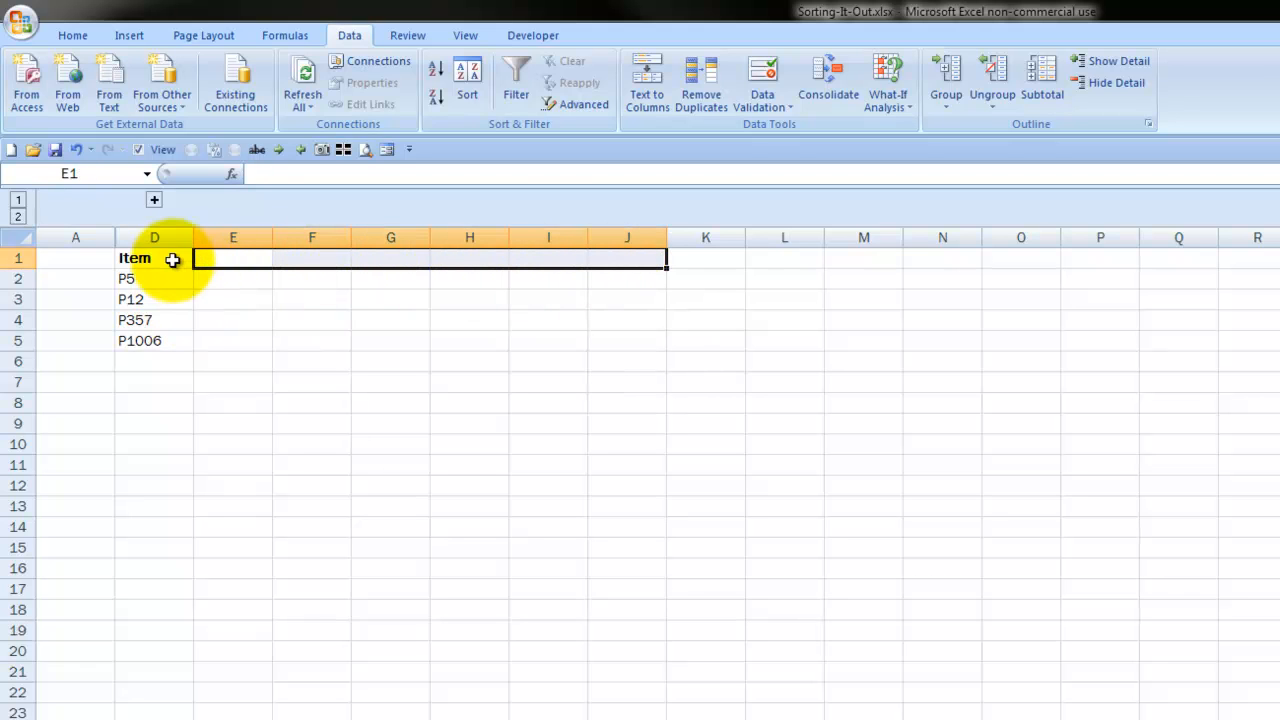
left_click(199, 259)
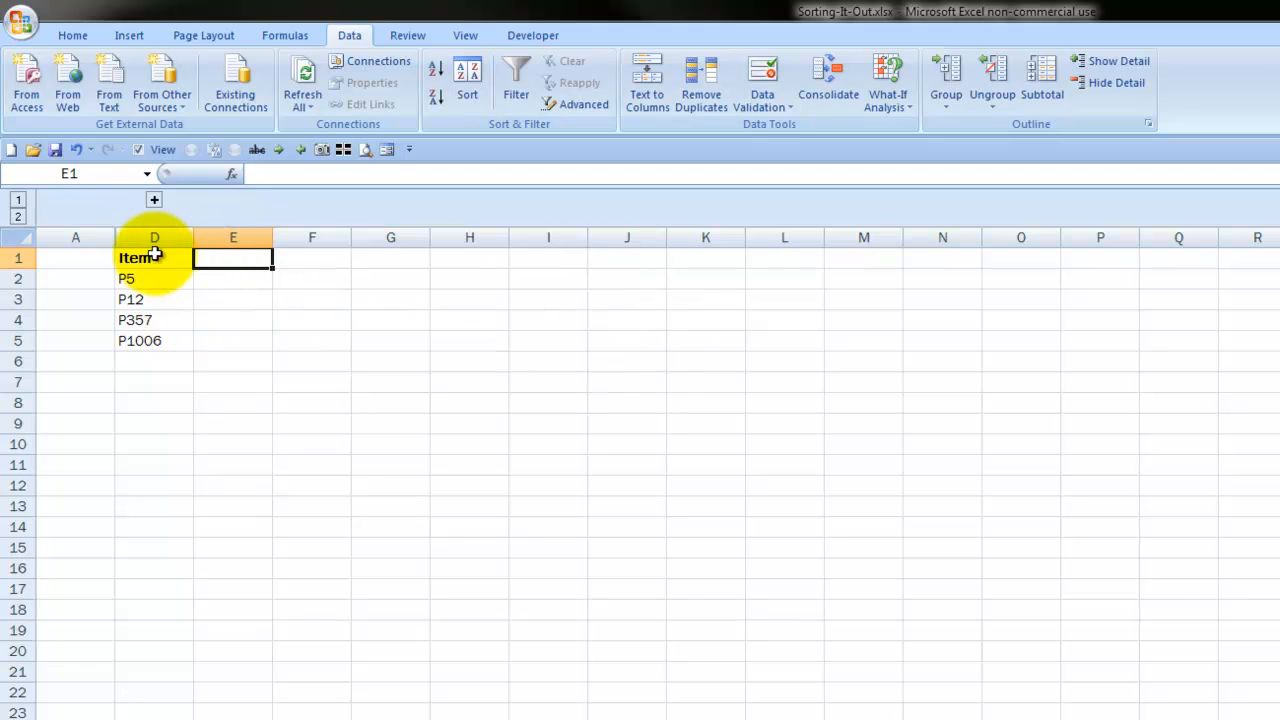
Expand and collapse the grouped columns B:C and examine how the Item formulas in column D depend on them
left_click(152, 201)
left_click_drag(306, 277, 310, 362)
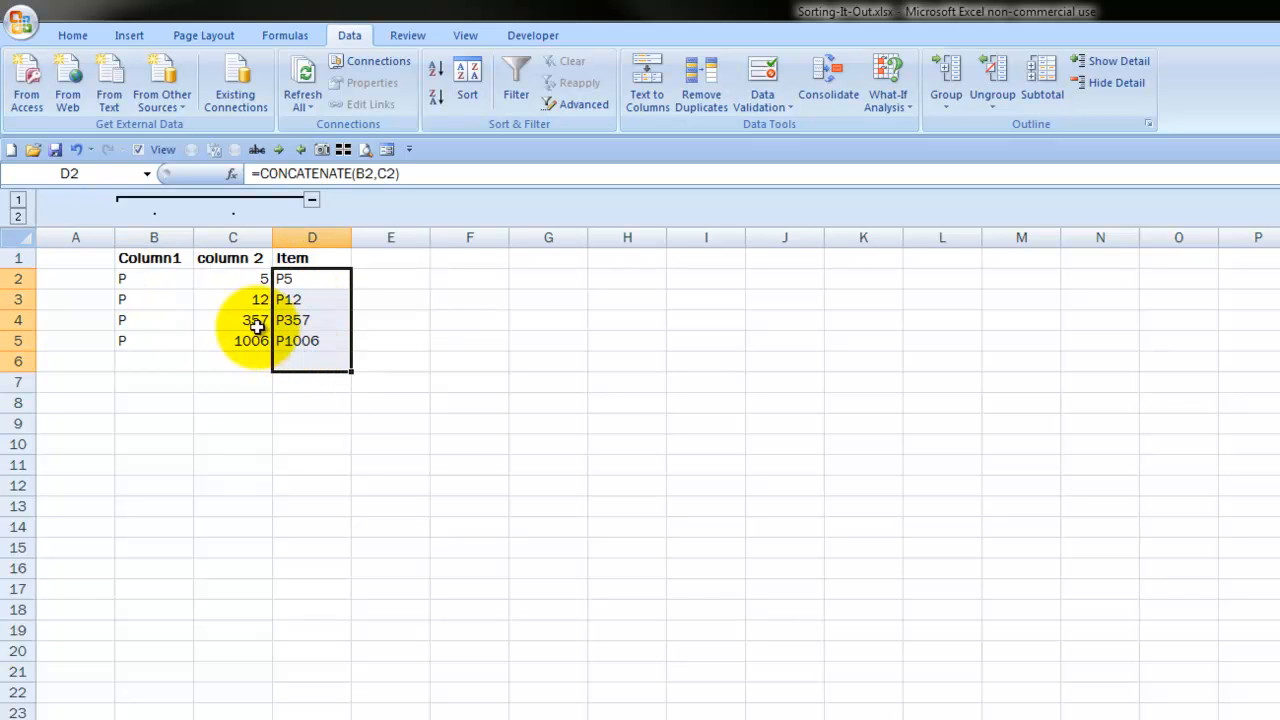
left_click_drag(152, 286, 240, 346)
left_click_drag(238, 286, 230, 346)
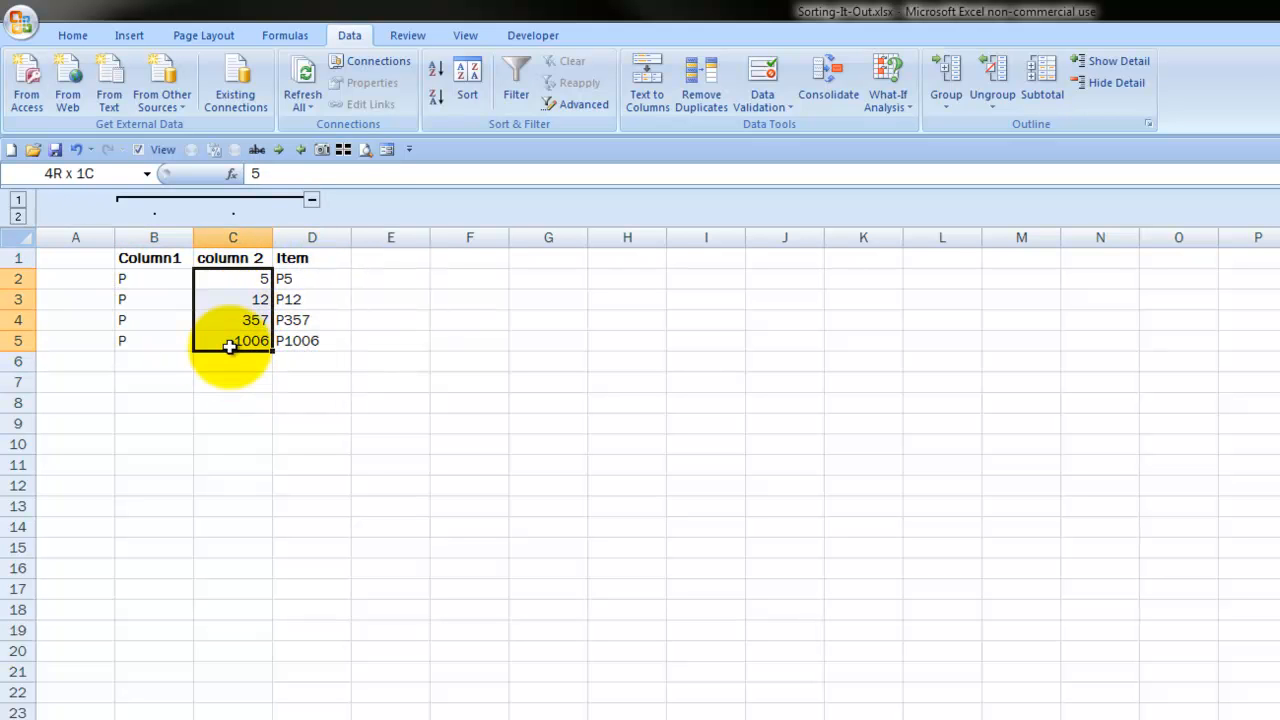
left_click(306, 260)
left_click(312, 204)
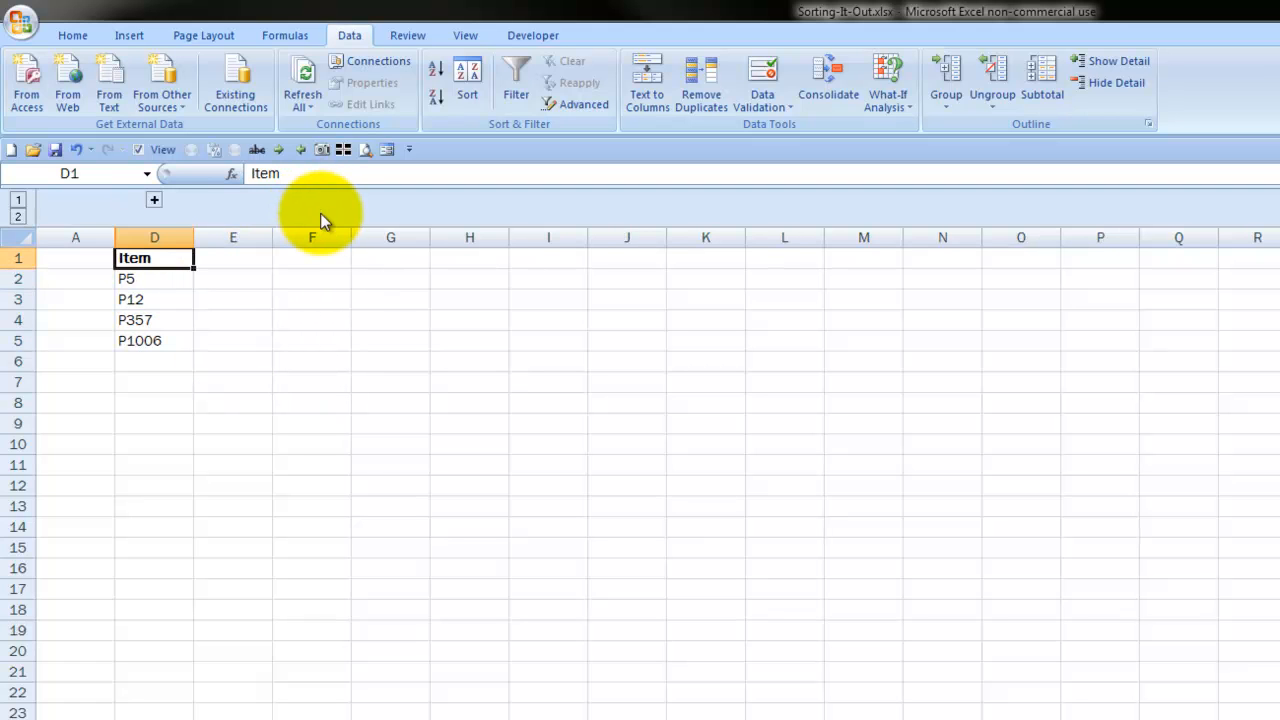
left_click(20, 217)
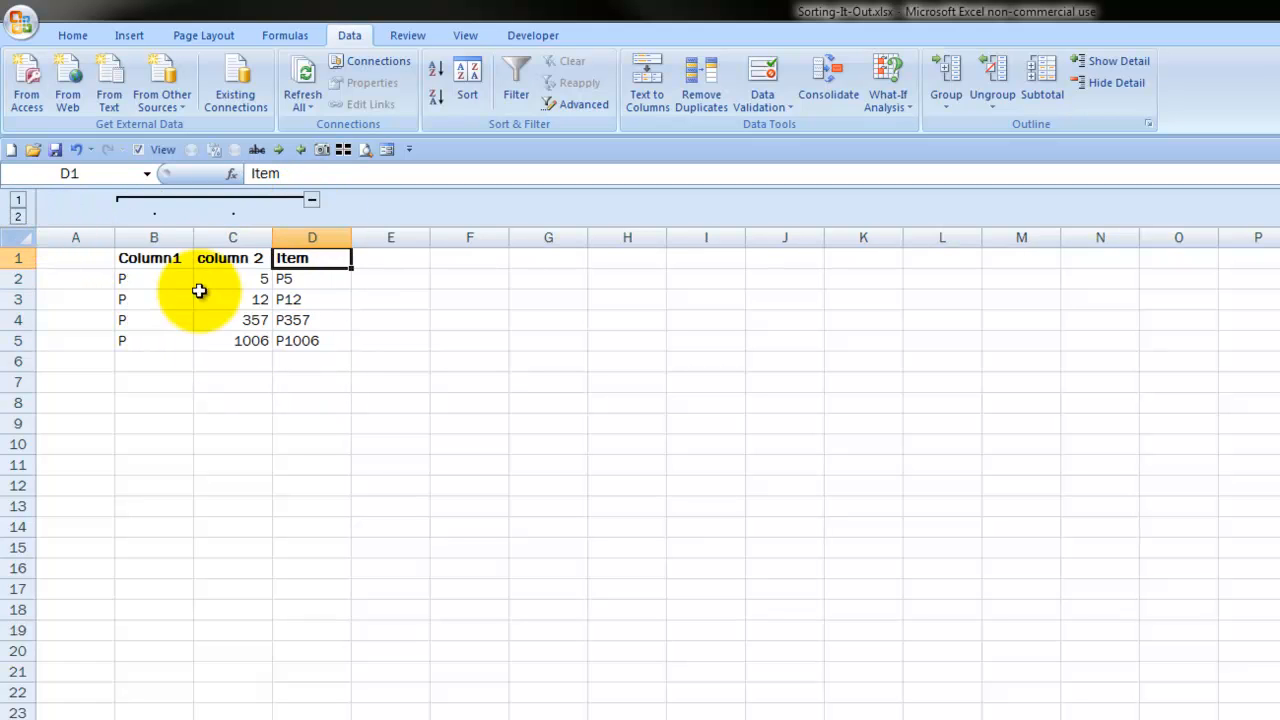
left_click(312, 204)
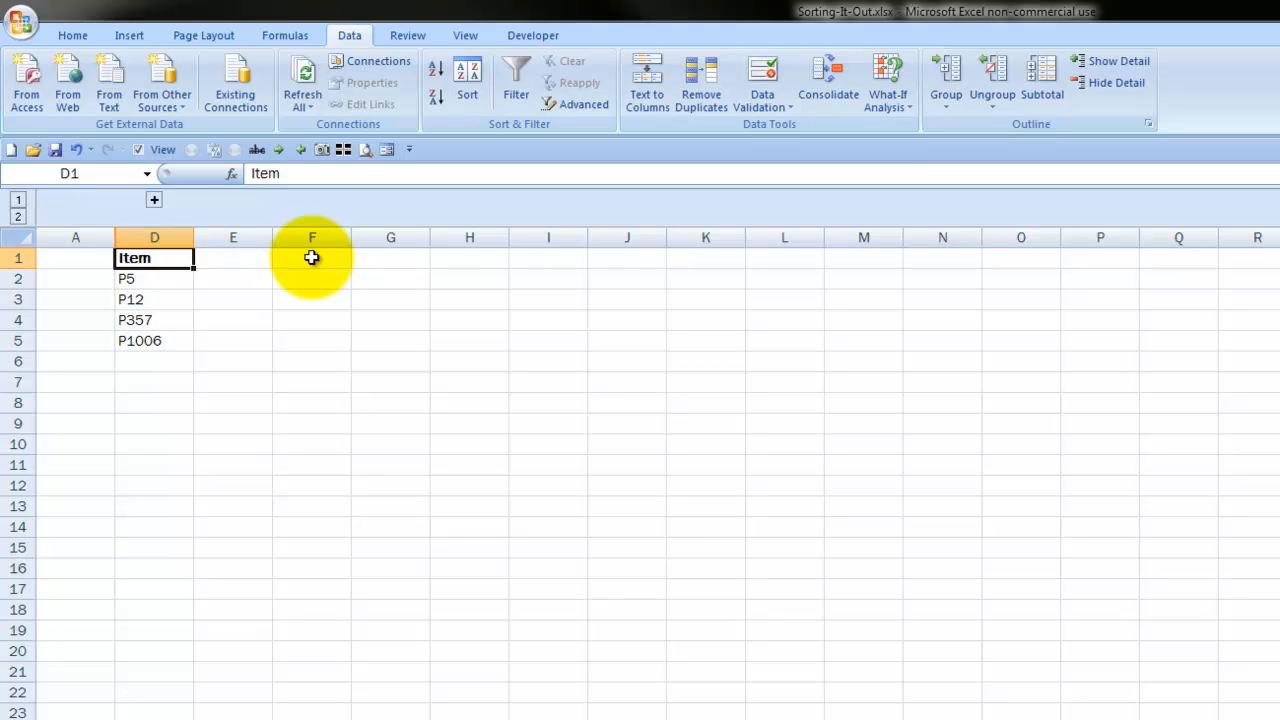
left_click(155, 201)
left_click(318, 282)
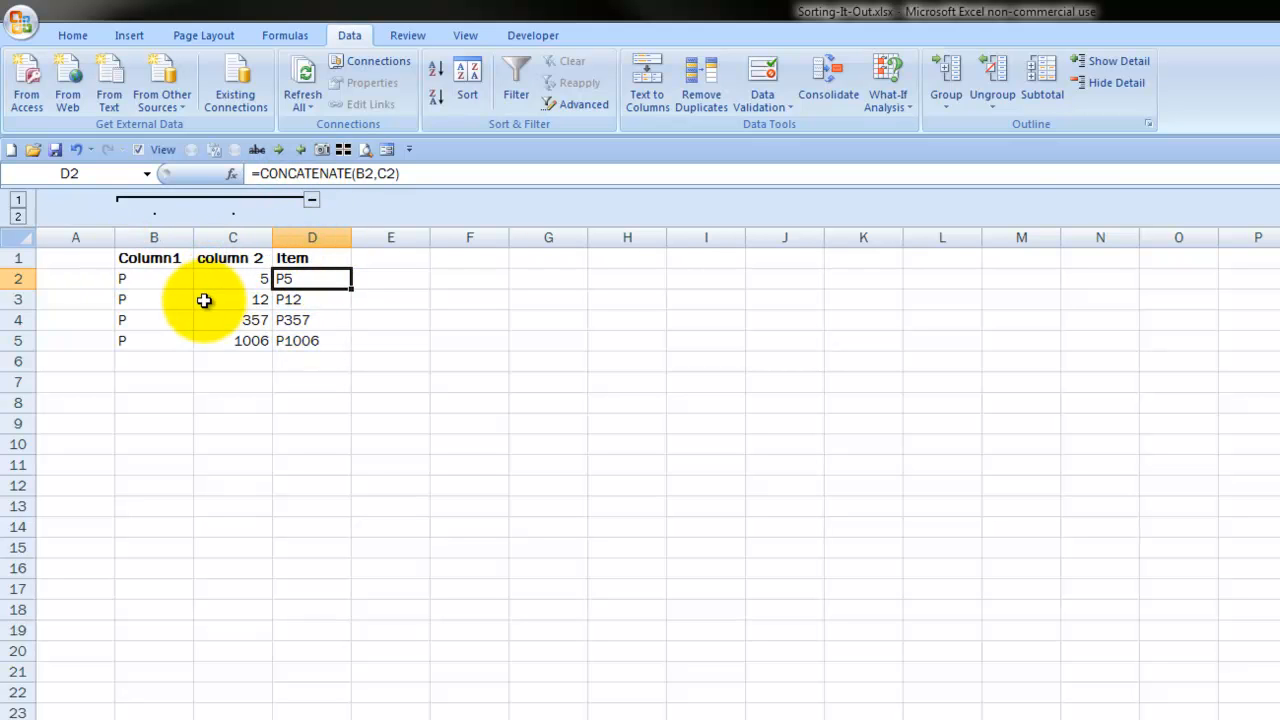
left_click_drag(160, 238, 239, 240)
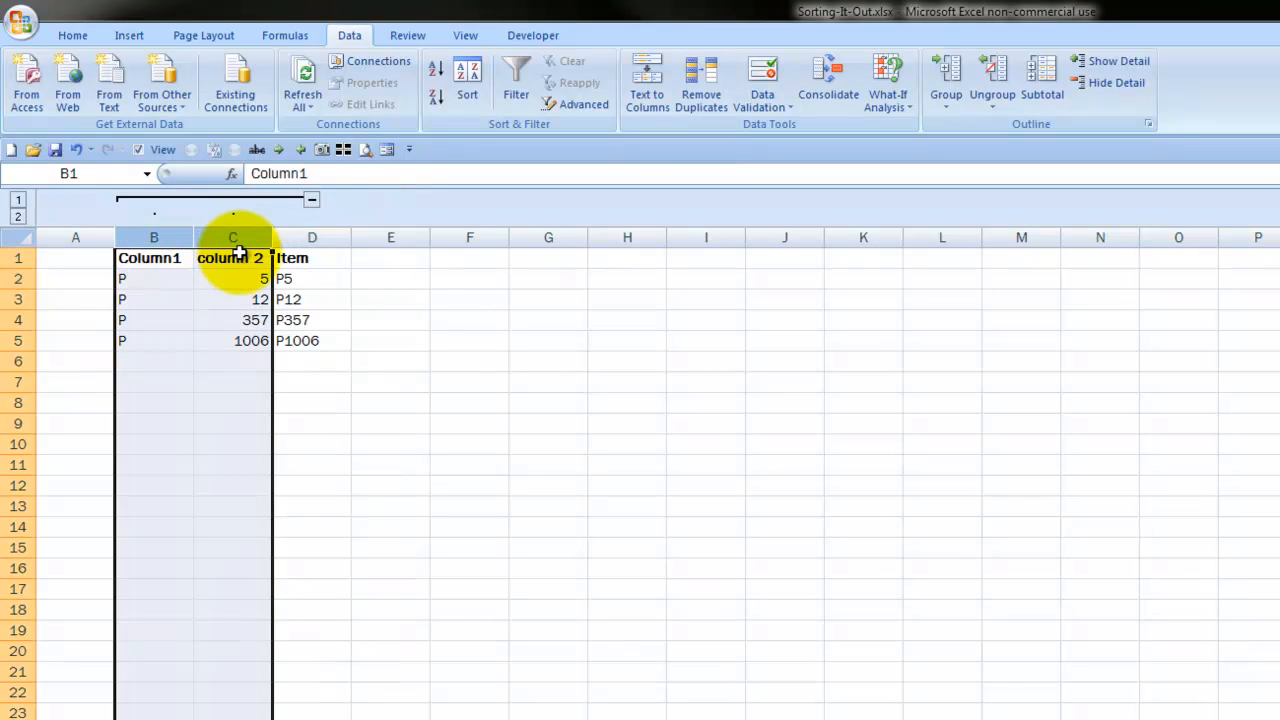
left_click(292, 238)
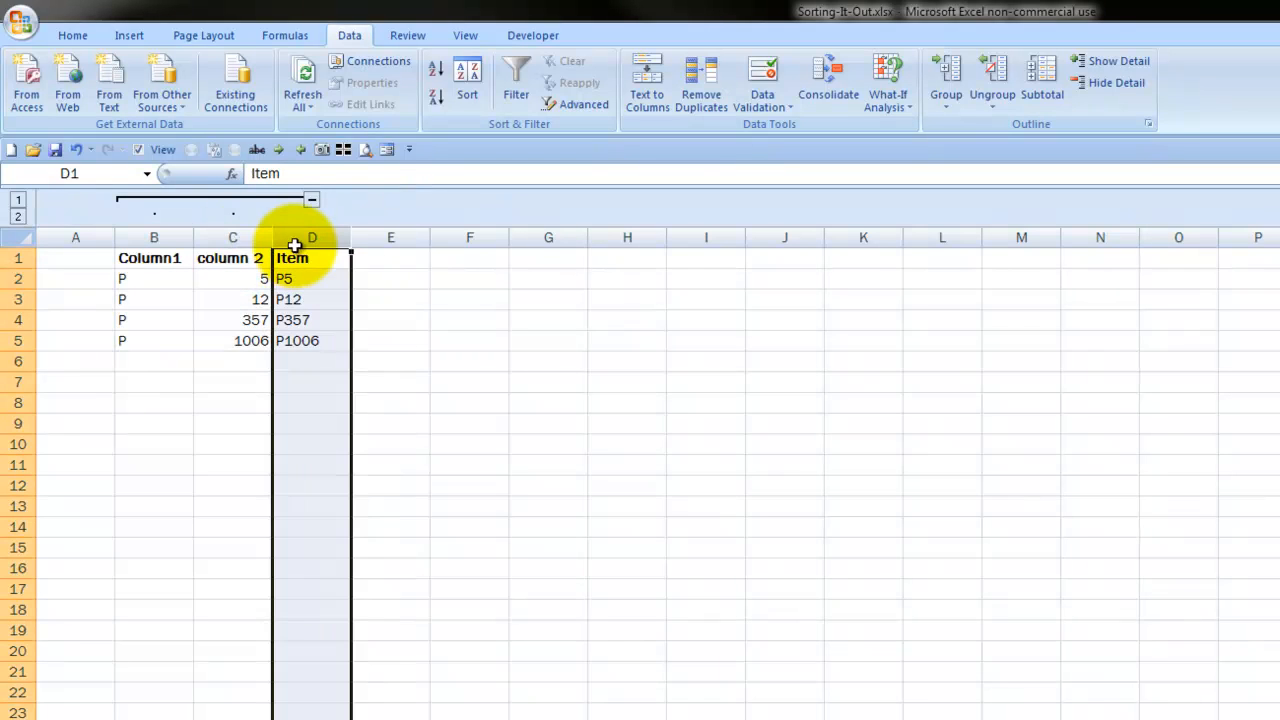
left_click(300, 278)
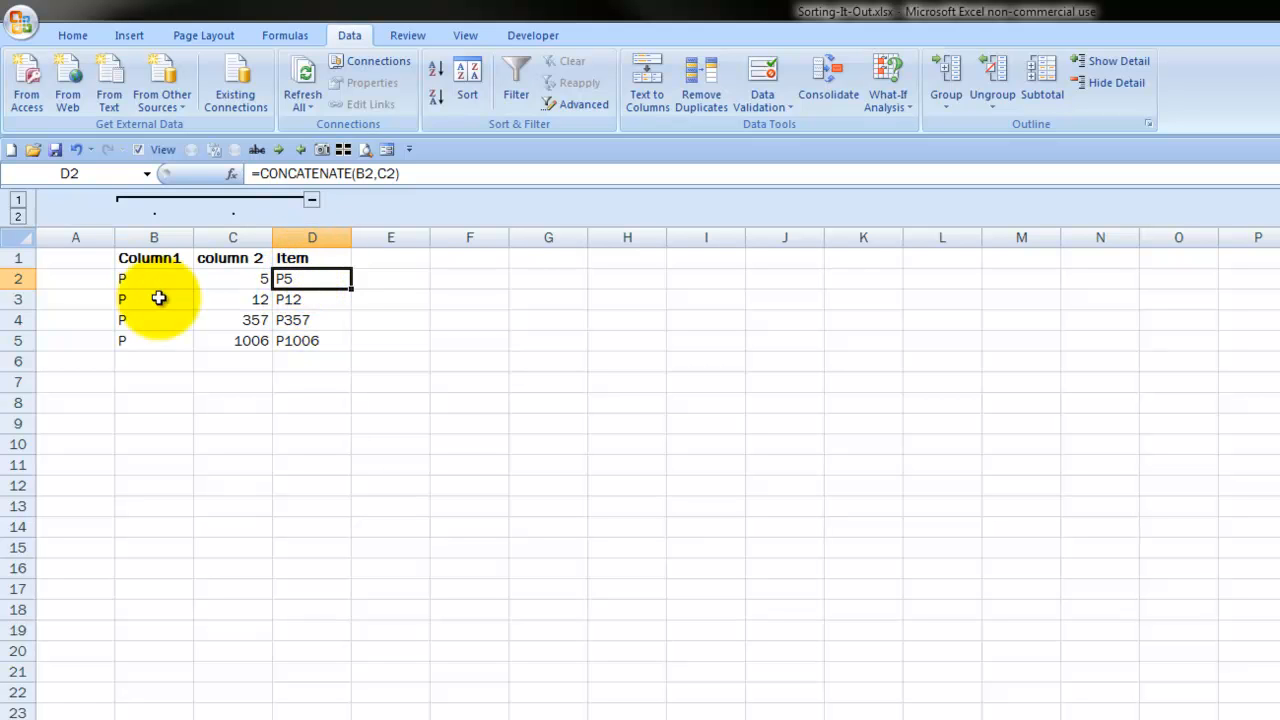
Copy the whole Item column D and paste it back over itself as Values, replacing the CONCATENATE formulas
left_click(334, 237)
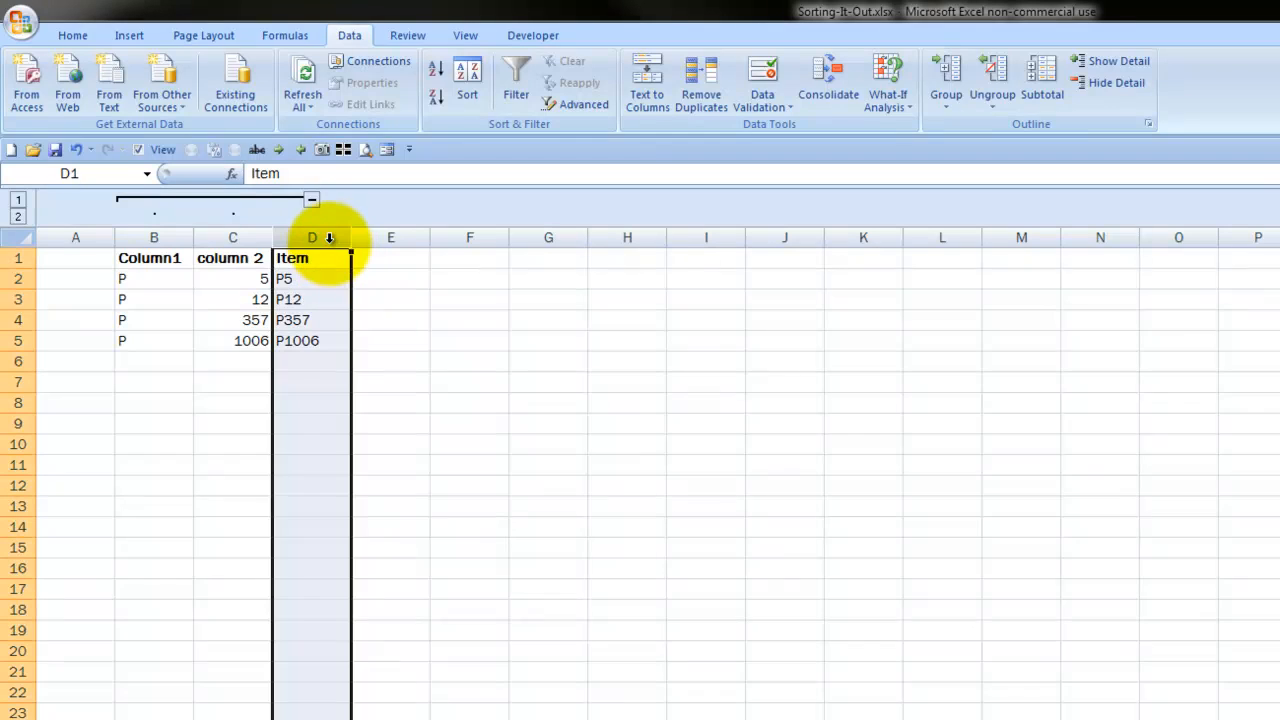
left_click(72, 35)
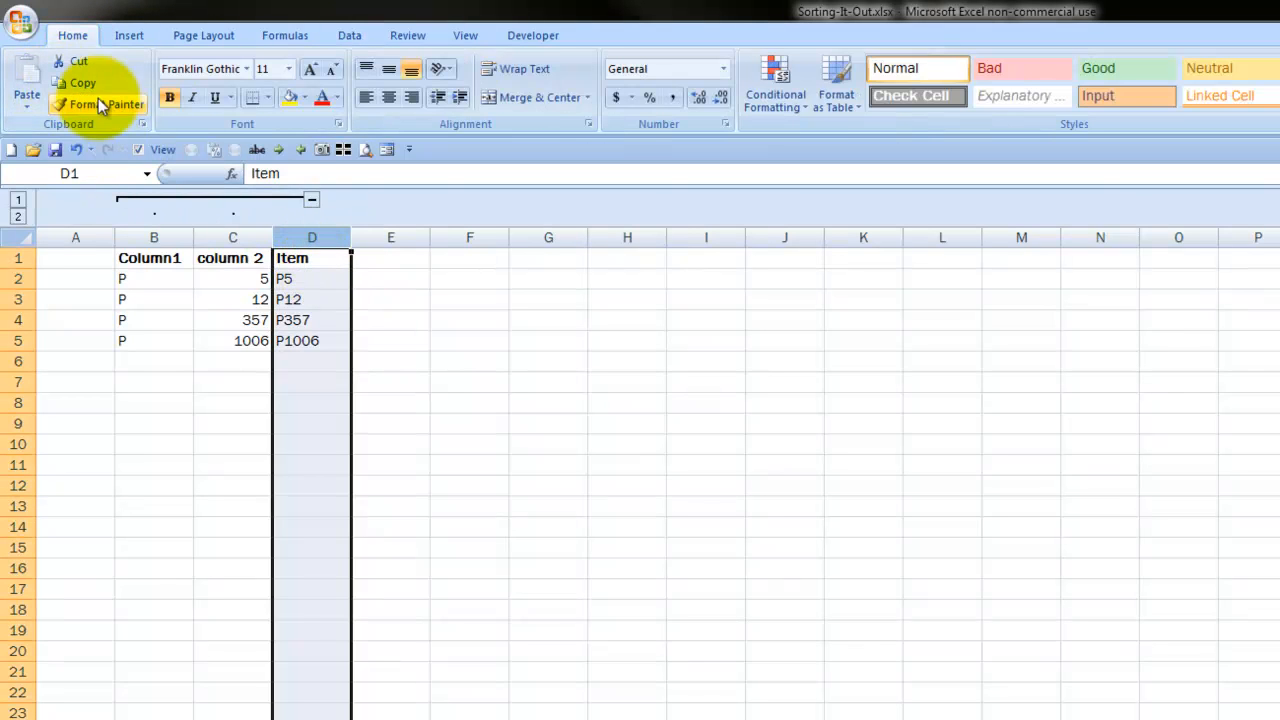
left_click(72, 83)
left_click(38, 104)
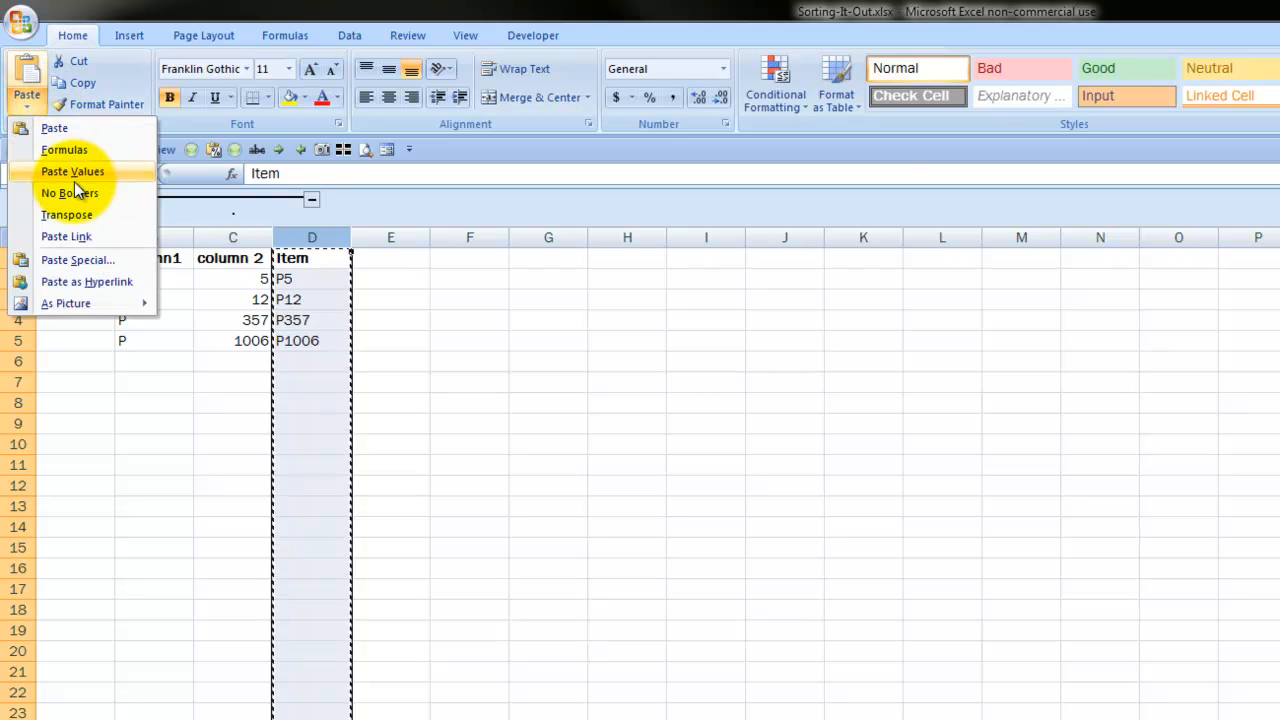
left_click(80, 262)
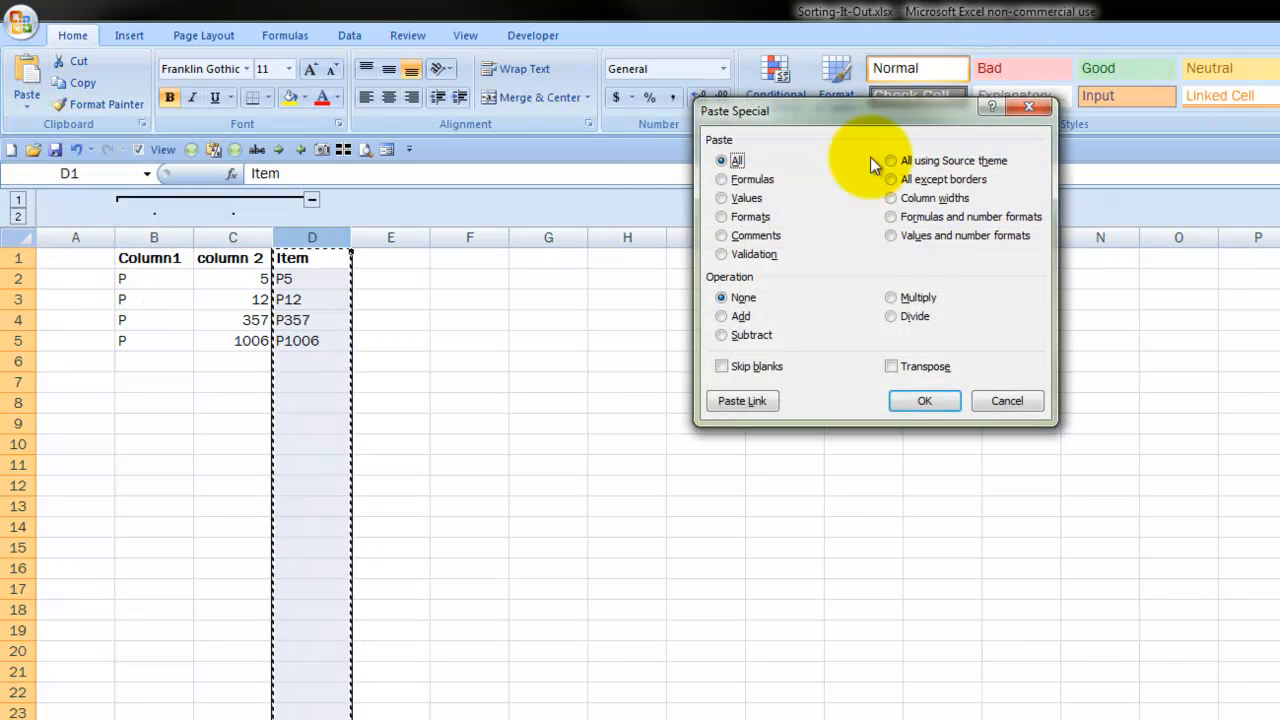
left_click(745, 198)
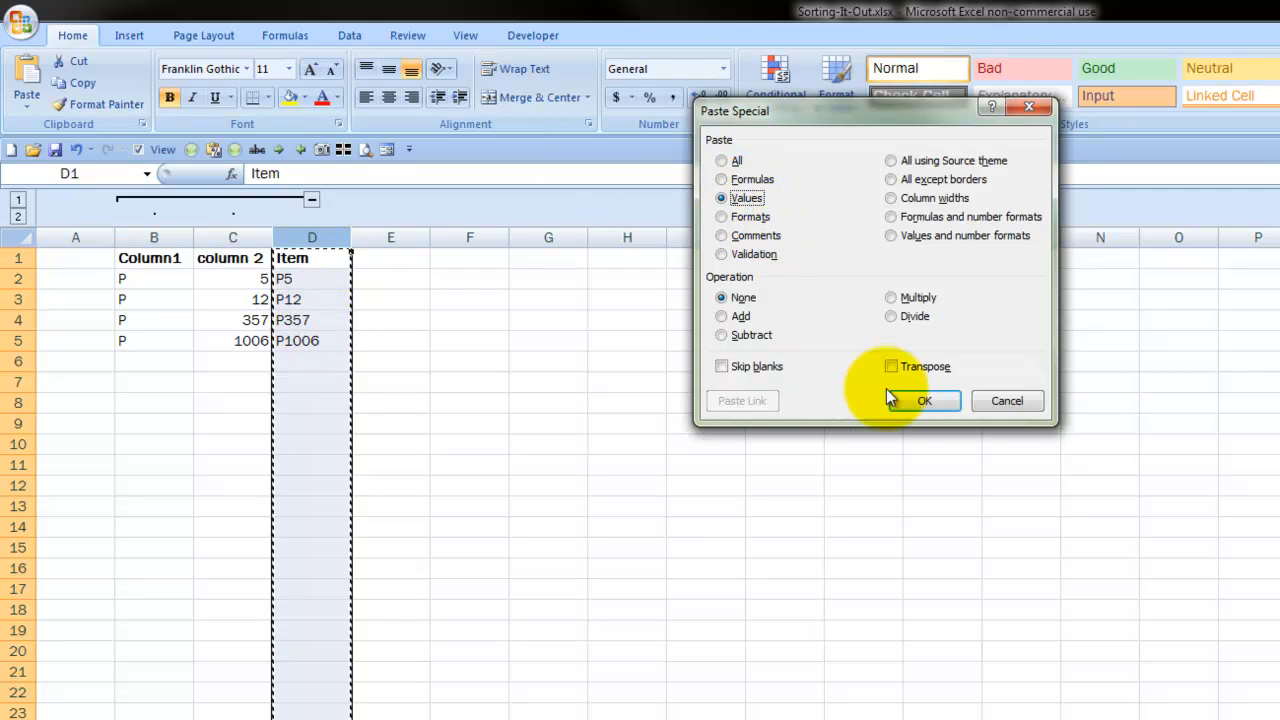
left_click(920, 400)
Examine the contents of the Item cells D2:D4 to check whether they still hold formulas
left_click(312, 280)
left_click(305, 300)
left_click(306, 320)
double_click(268, 175)
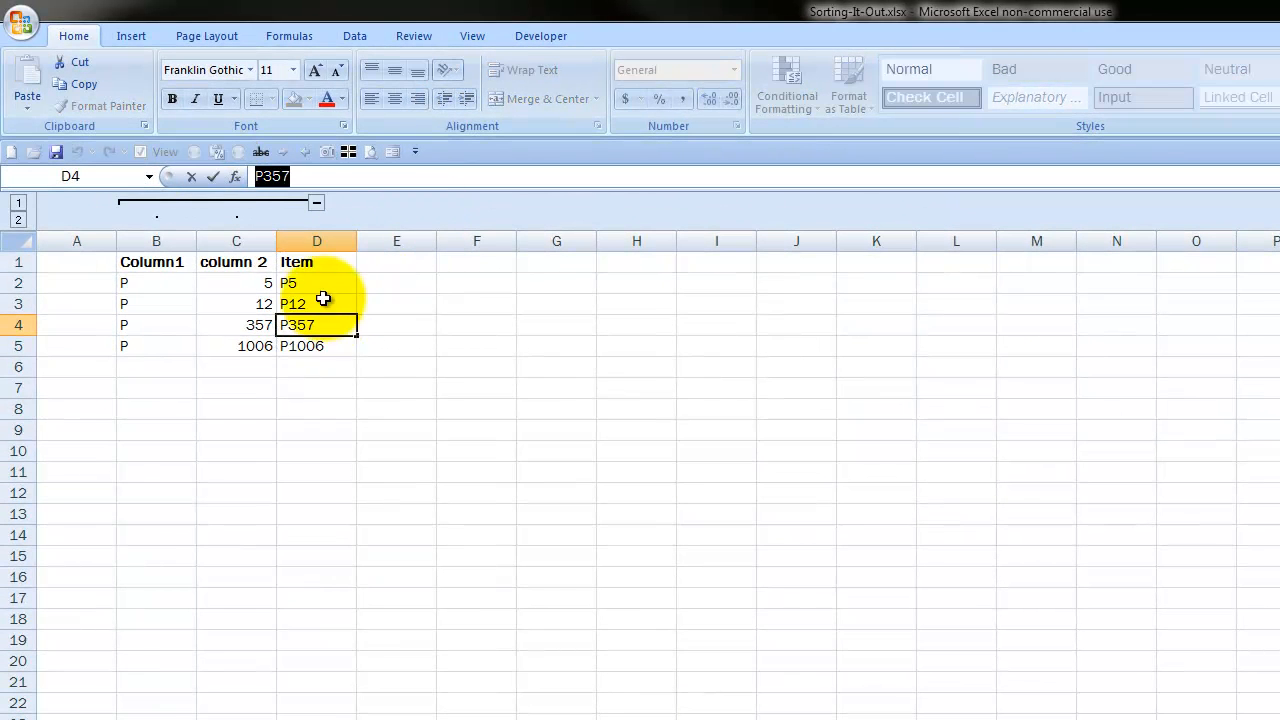
left_click(318, 175)
key("Escape")
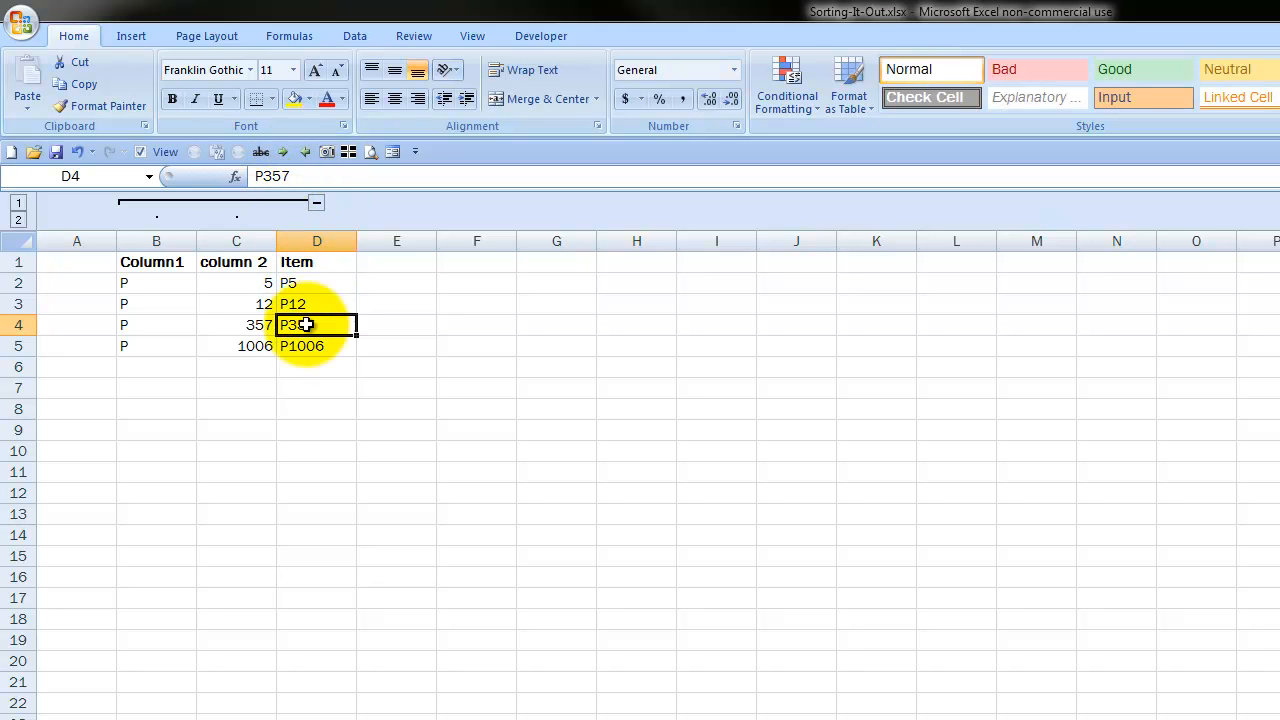
left_click(307, 362)
left_click(298, 325)
Delete the helper columns B and C
left_click_drag(186, 241, 214, 243)
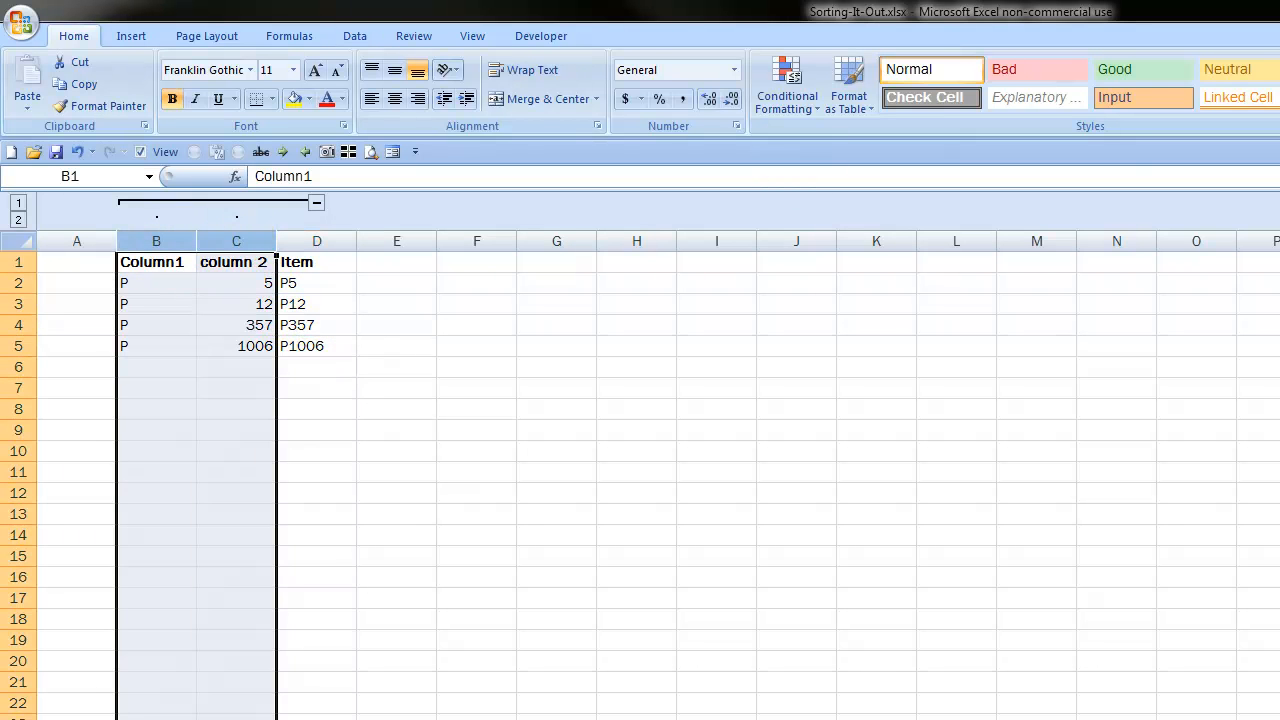
key("ctrl+minus")
left_click(186, 238)
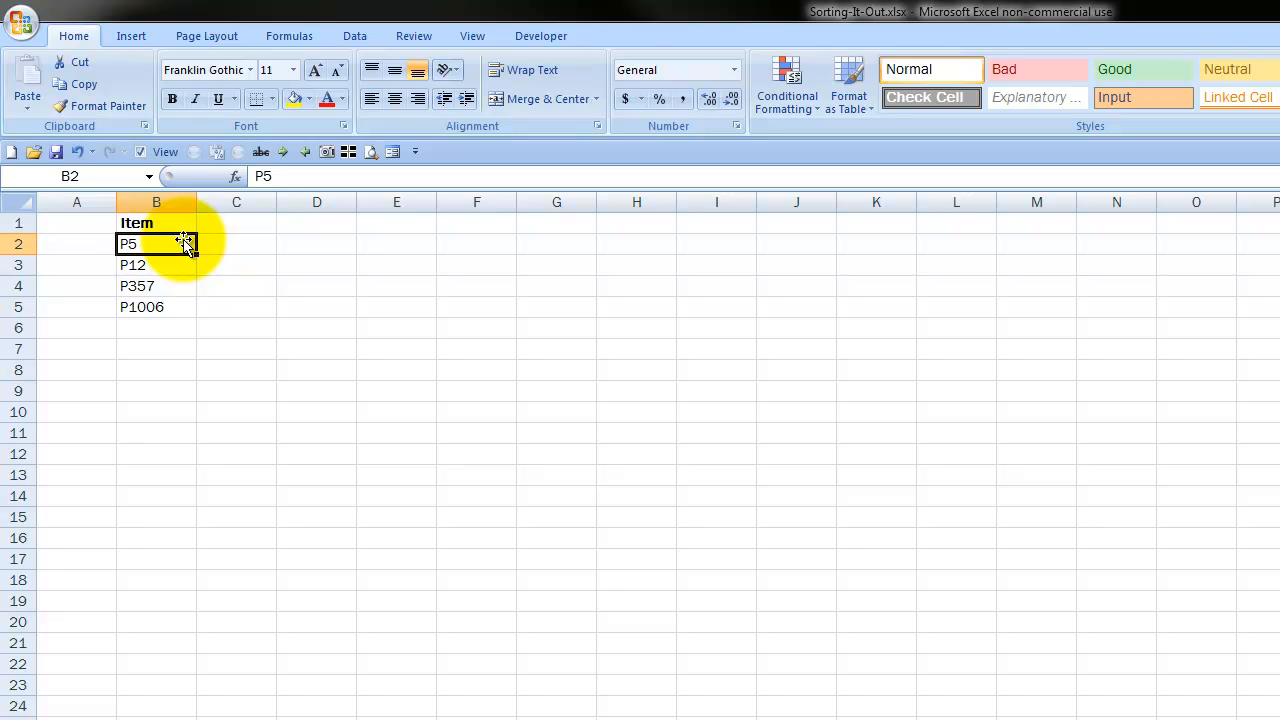
Undo the deletion of columns B and C and the pasting of values over the Item column
left_click(77, 152)
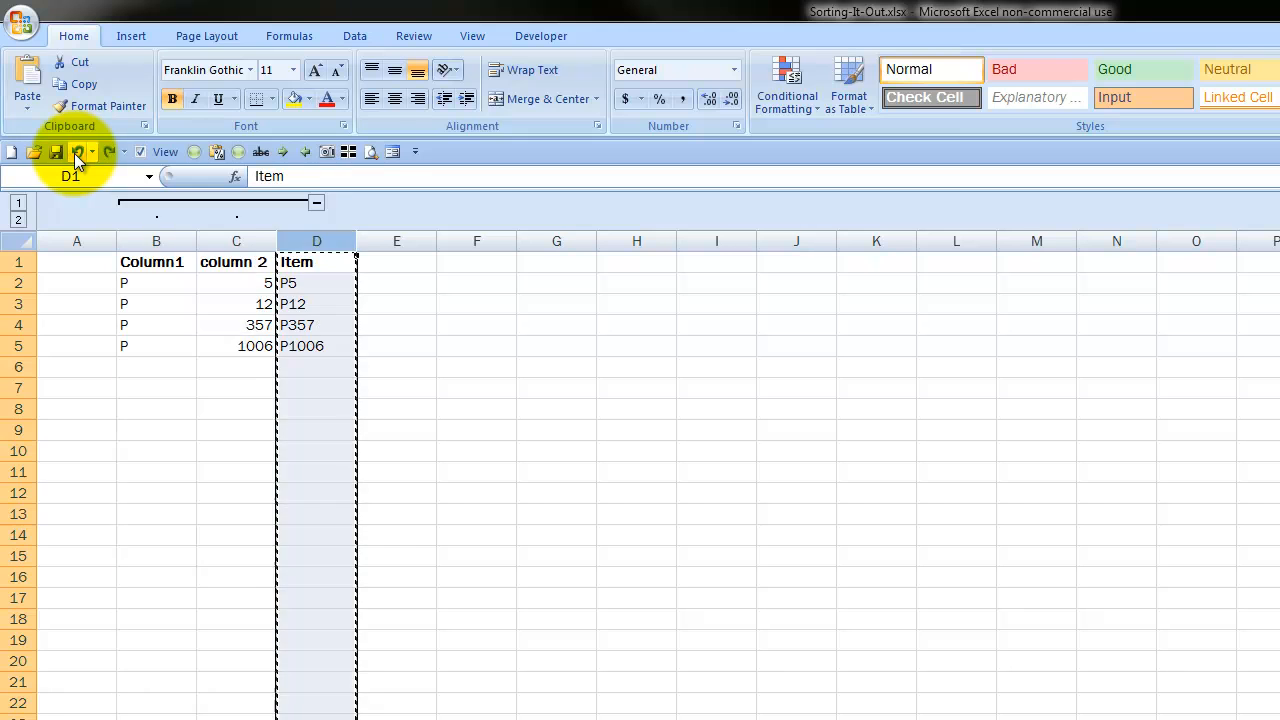
left_click(75, 154)
left_click(75, 154)
left_click(75, 154)
left_click(74, 153)
left_click(74, 153)
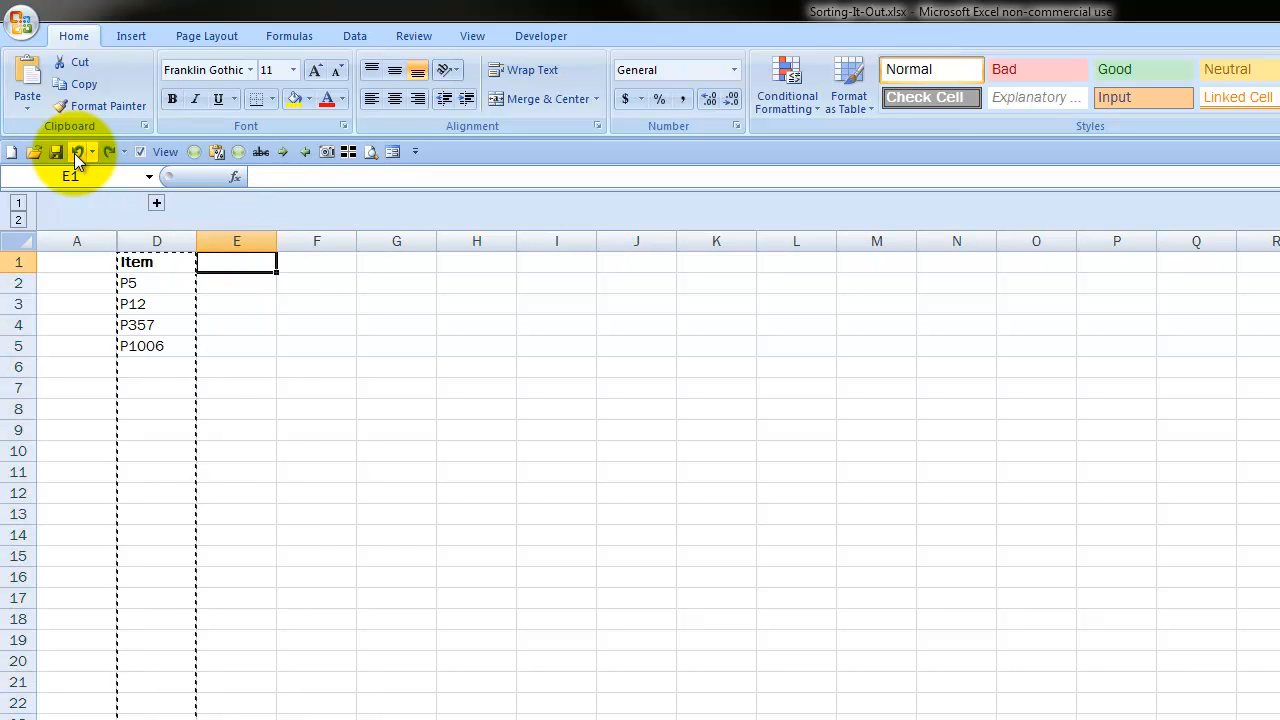
left_click(74, 153)
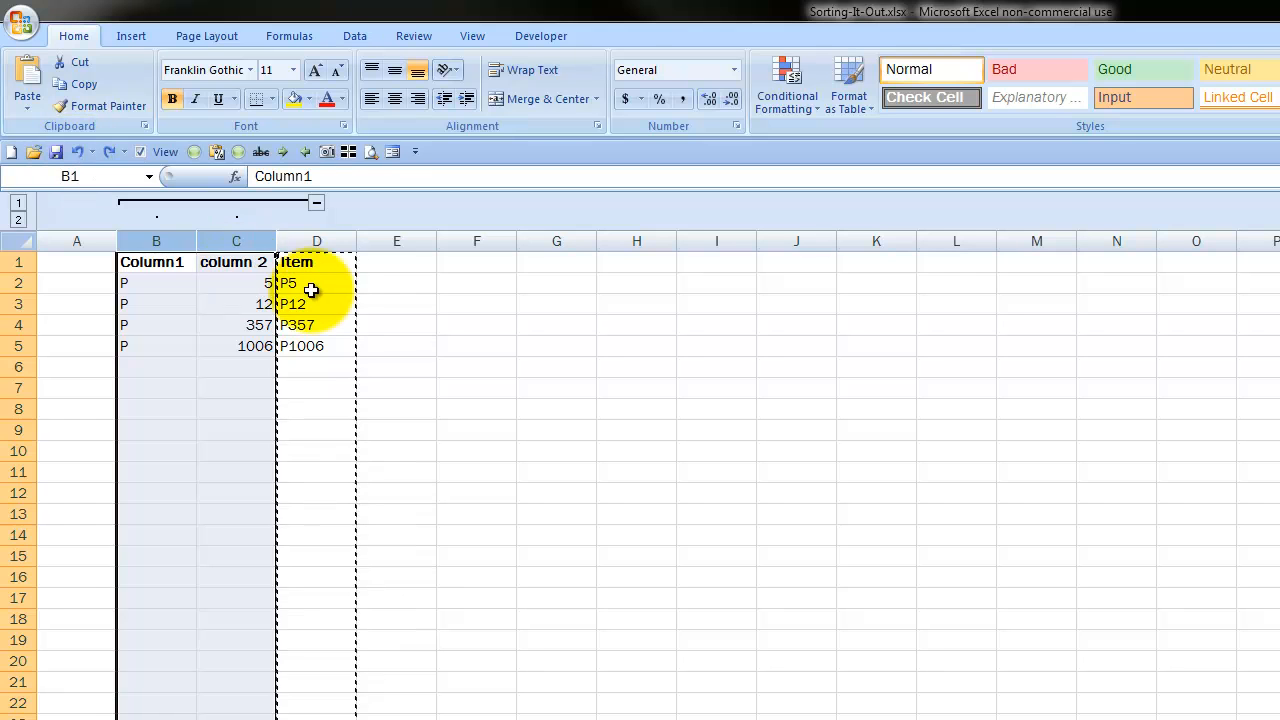
Select the empty cell E1 beside the Item header and save the workbook
left_click(311, 290)
left_click(333, 262)
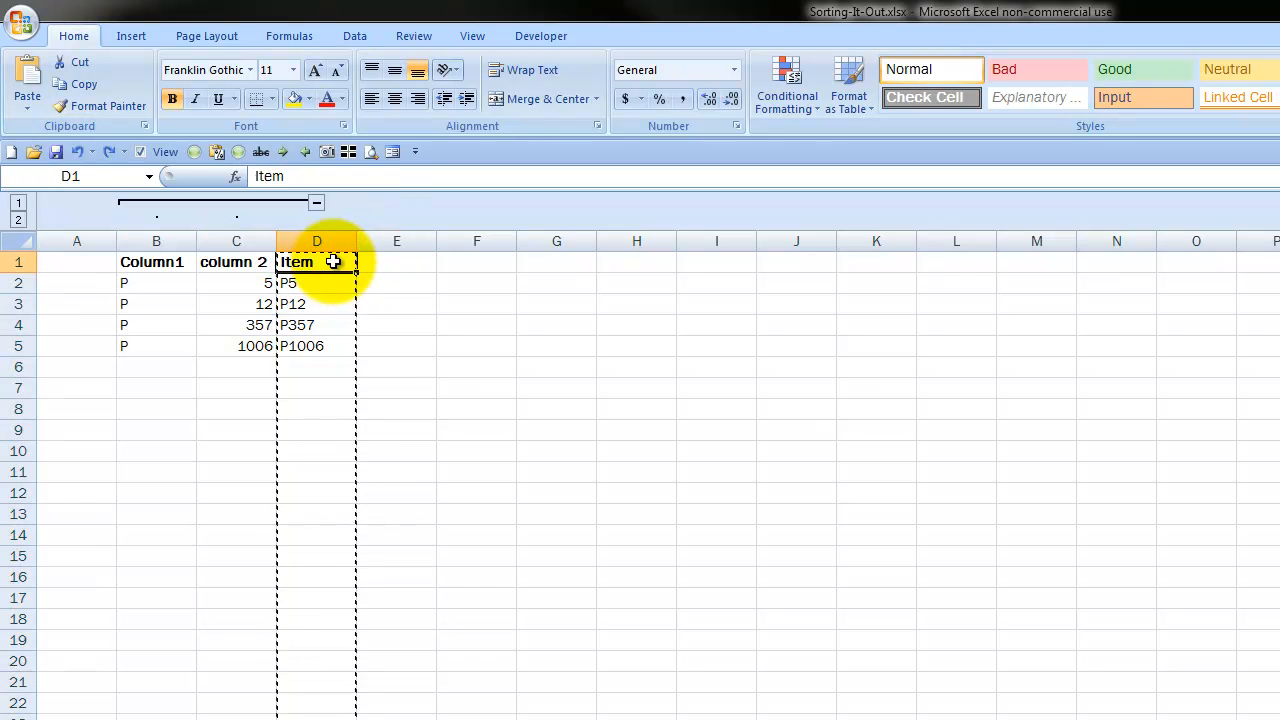
left_click(380, 262)
left_click(55, 153)
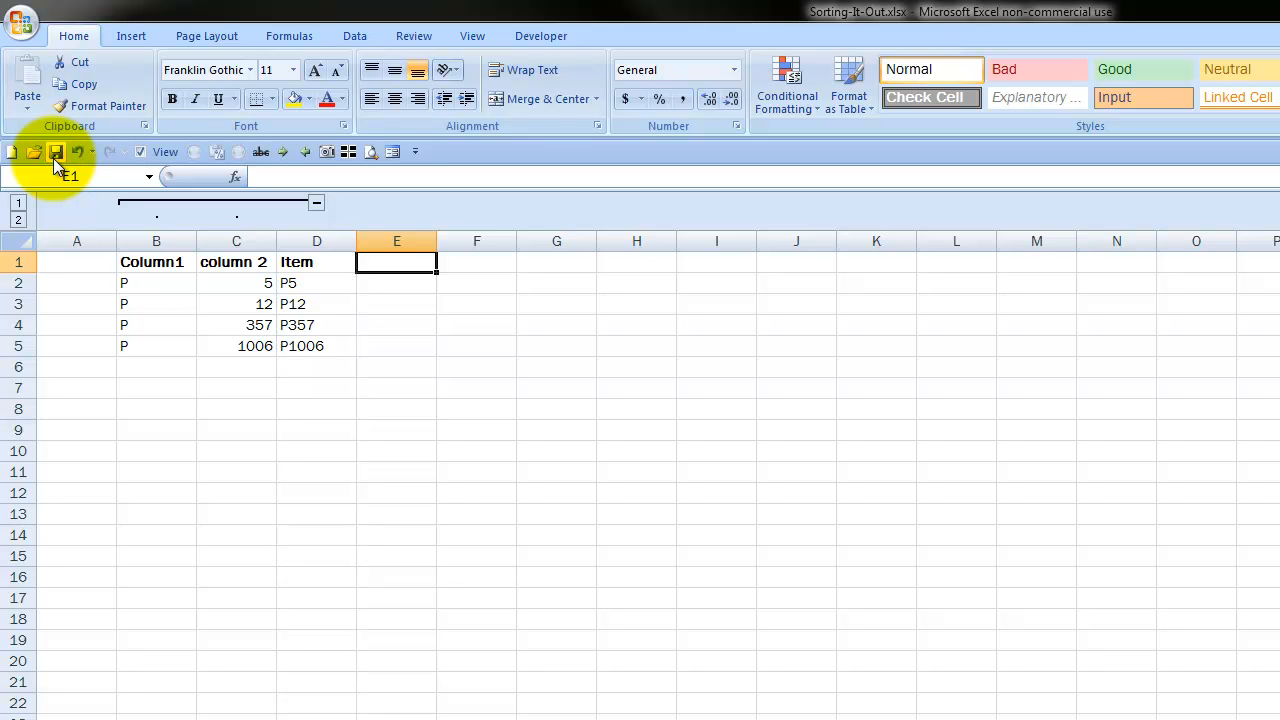